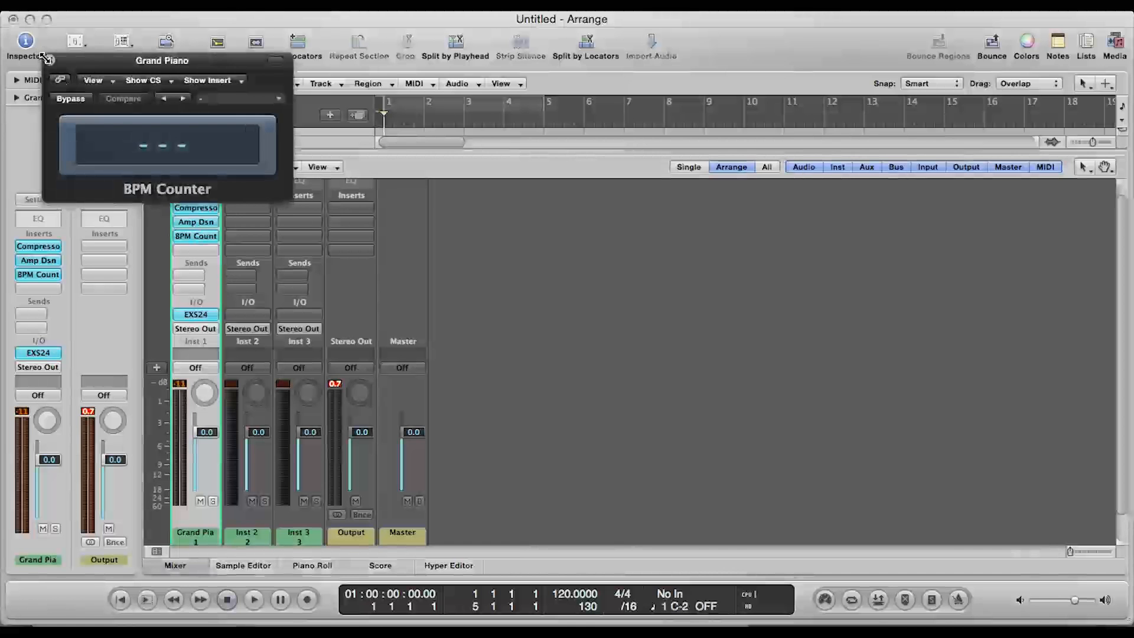
- Add an AVerb reverb to the next free insert slot on the Grand Piano channel
{"action": "left_click", "coordinate": [196, 250]}
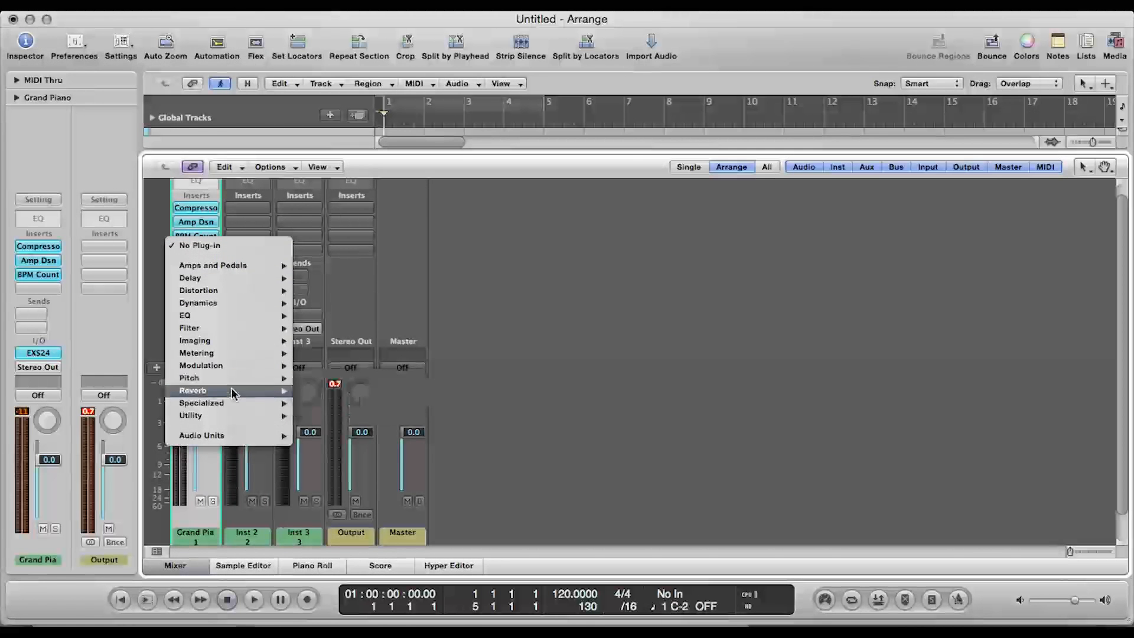
{"action": "left_click", "coordinate": [426, 387]}
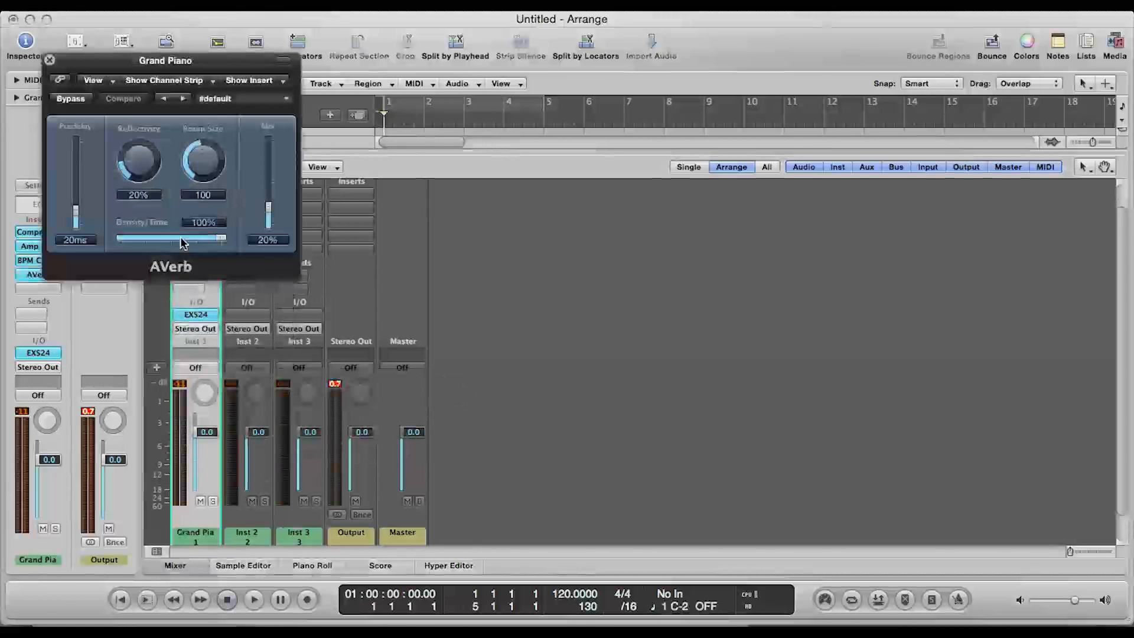
{"action": "left_click", "coordinate": [49, 60]}
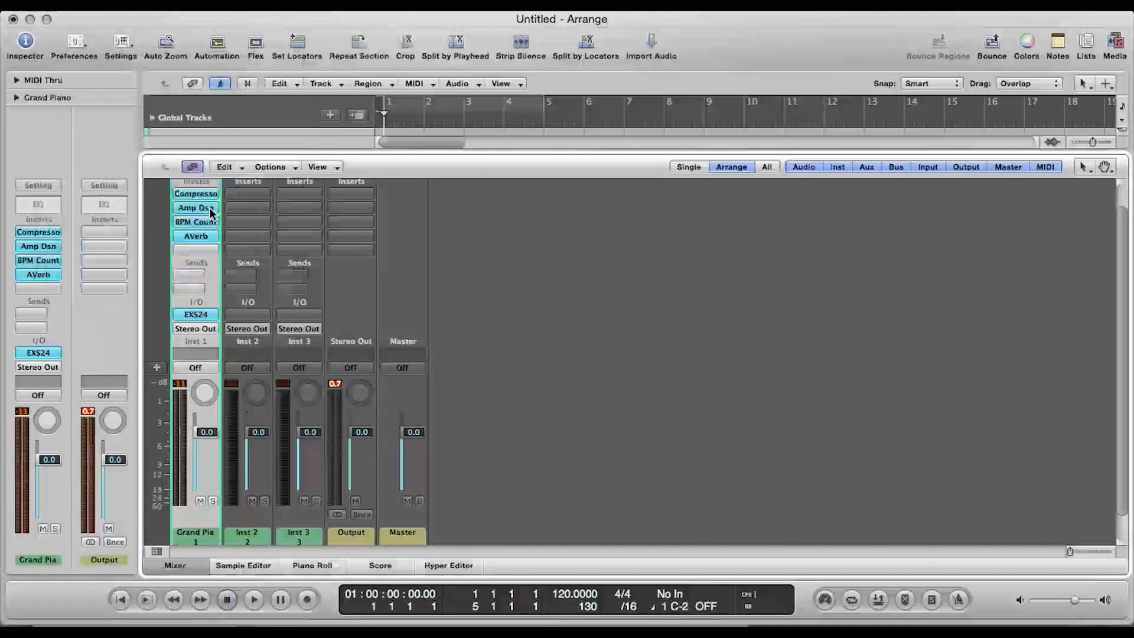
- Set the Grand Piano AVerb to 100% reflectivity, room size 36, 95% mix and 182 ms predelay
{"action": "left_click", "coordinate": [196, 236]}
{"action": "left_click_drag", "start_coordinate": [195, 141], "coordinate": [201, 254]}
{"action": "left_click_drag", "start_coordinate": [267, 216], "coordinate": [270, 148]}
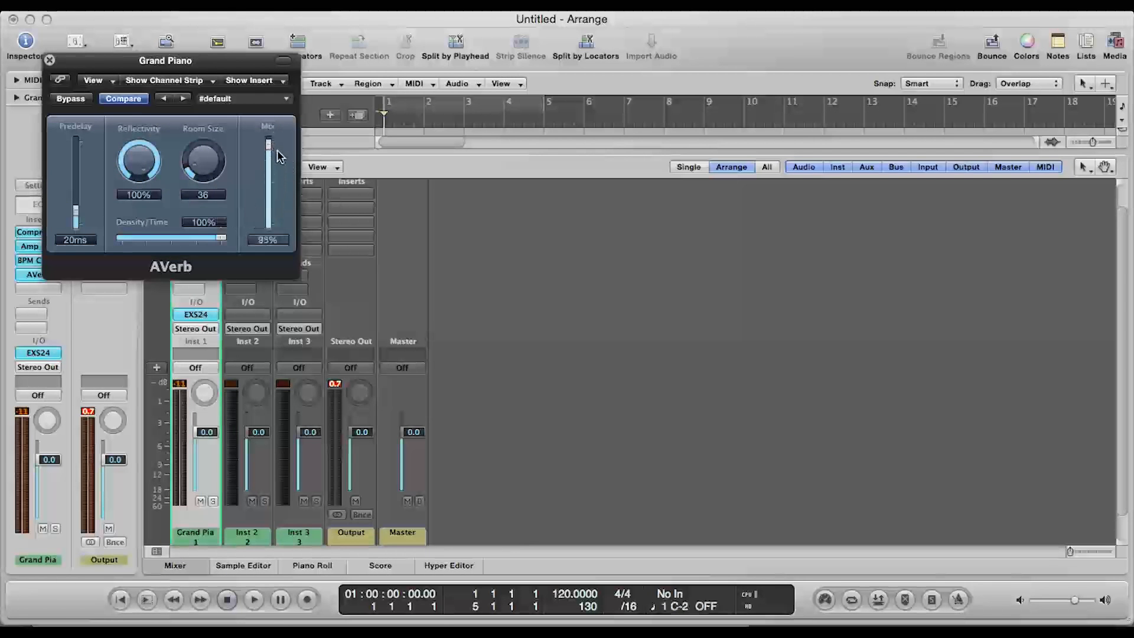
{"action": "left_click_drag", "start_coordinate": [75, 218], "coordinate": [83, 156]}
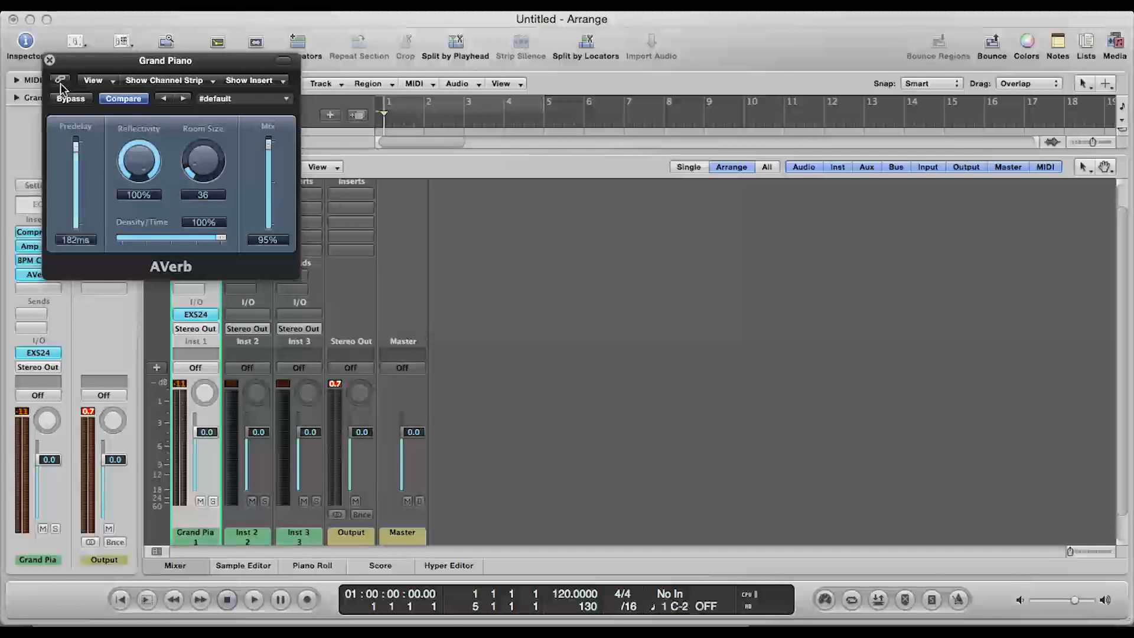
{"action": "left_click", "coordinate": [49, 60]}
- Set the Grand Piano compressor to a -44.0 dB threshold, 11.0:1 ratio and -1.0 dB limiter threshold
{"action": "left_click", "coordinate": [186, 194]}
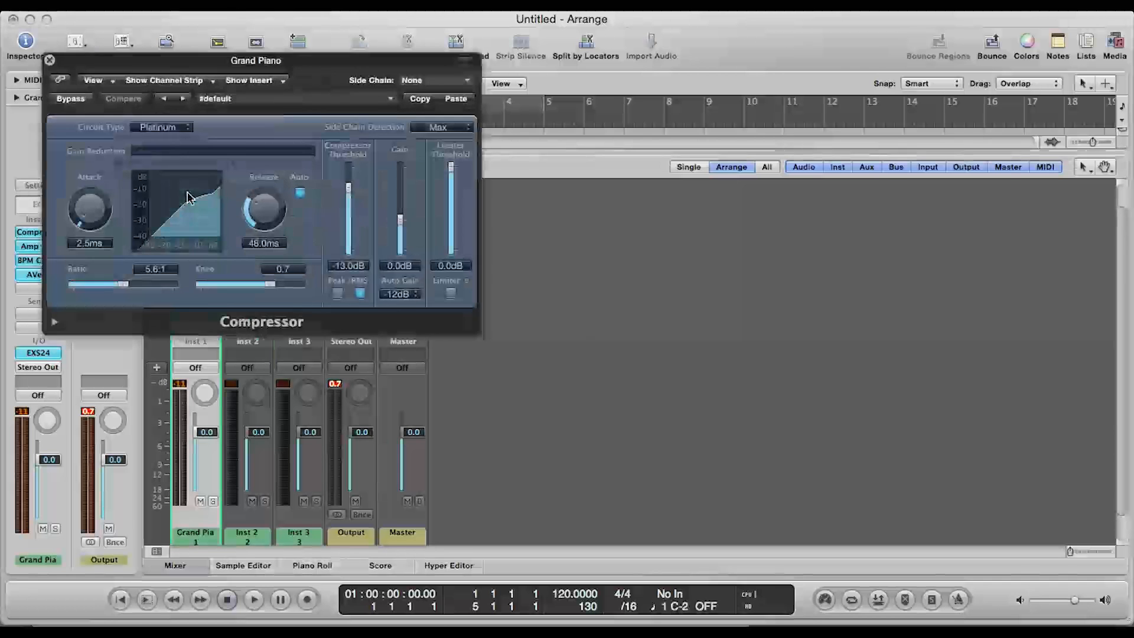
{"action": "left_click_drag", "start_coordinate": [351, 190], "coordinate": [348, 242]}
{"action": "left_click_drag", "start_coordinate": [122, 285], "coordinate": [142, 284]}
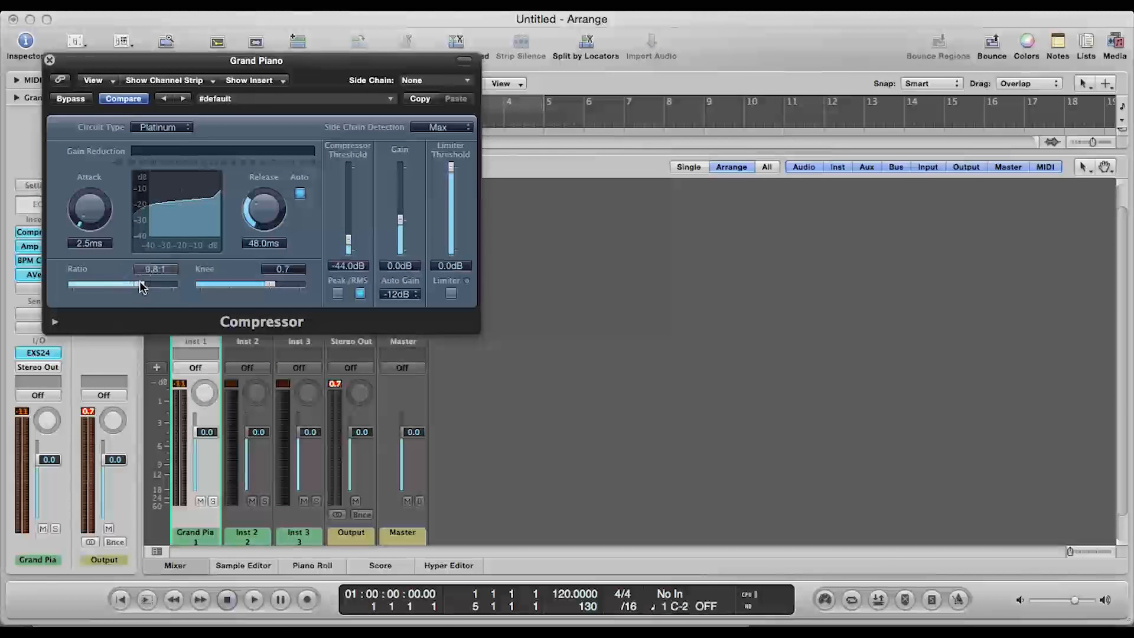
{"action": "left_click_drag", "start_coordinate": [447, 177], "coordinate": [448, 183]}
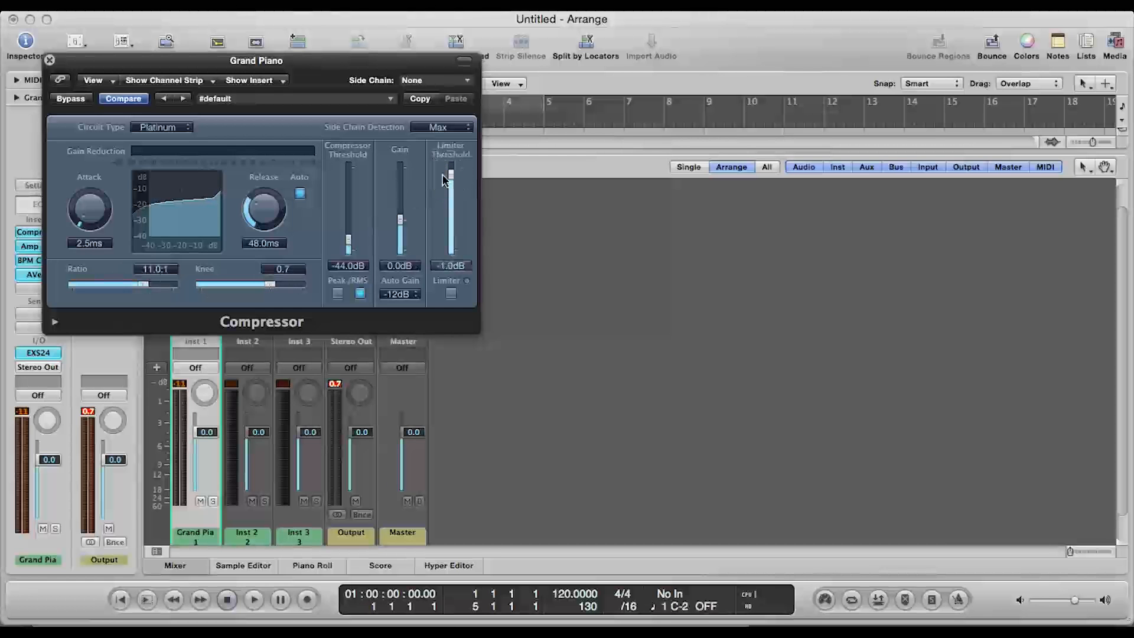
{"action": "left_click", "coordinate": [50, 60]}
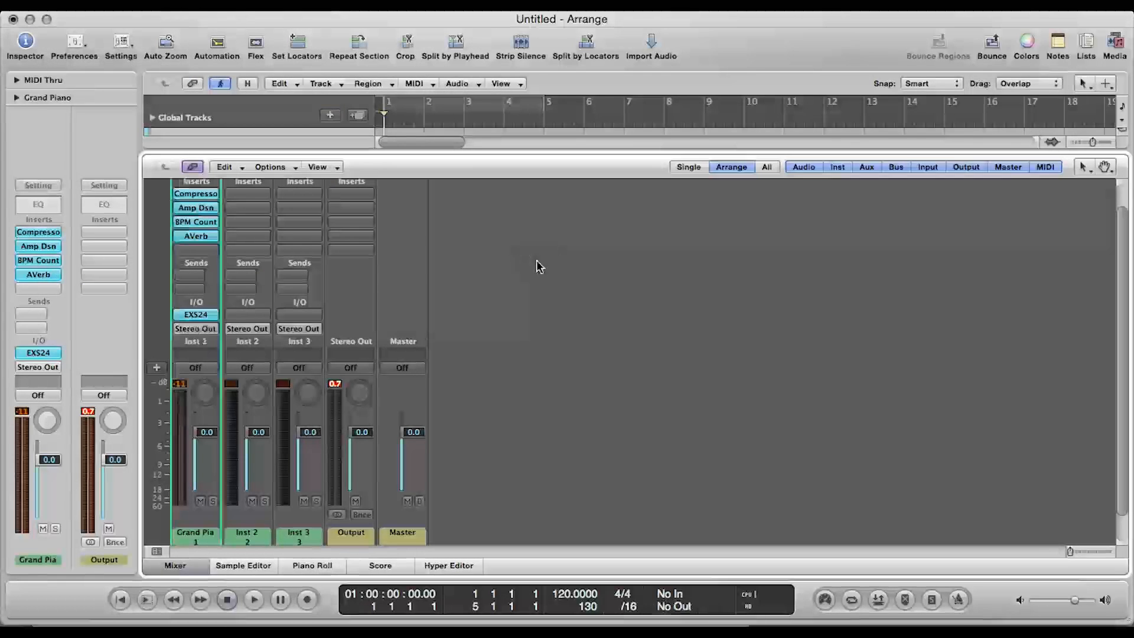
{"action": "scroll", "coordinate": [251, 310], "scroll_direction": "up", "scroll_amount": 2}
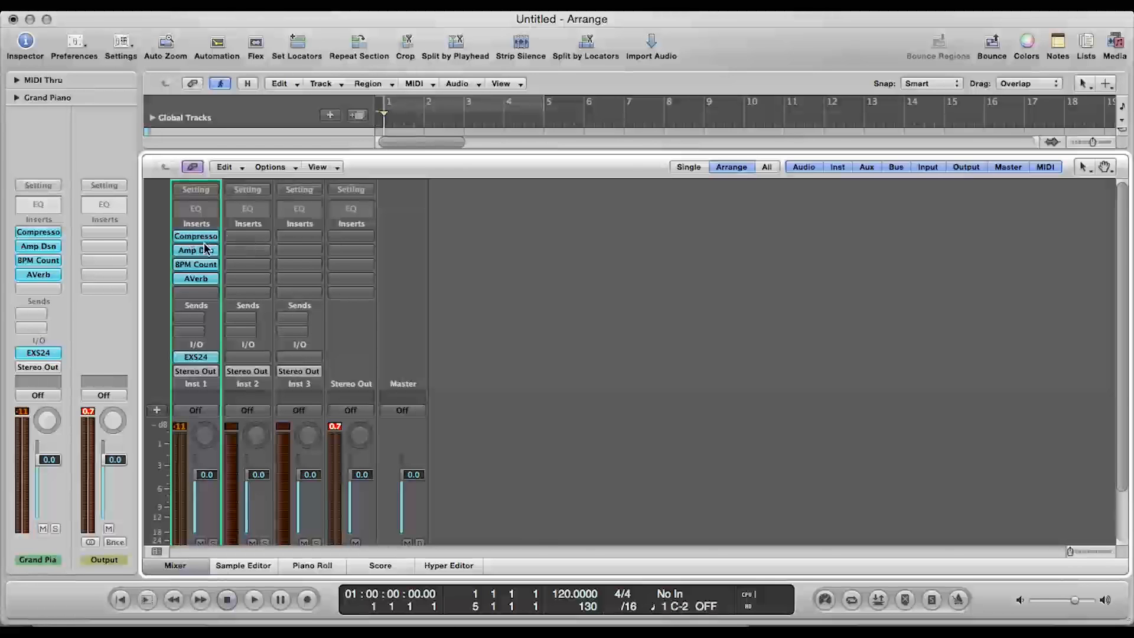
{"action": "left_click", "coordinate": [251, 236]}
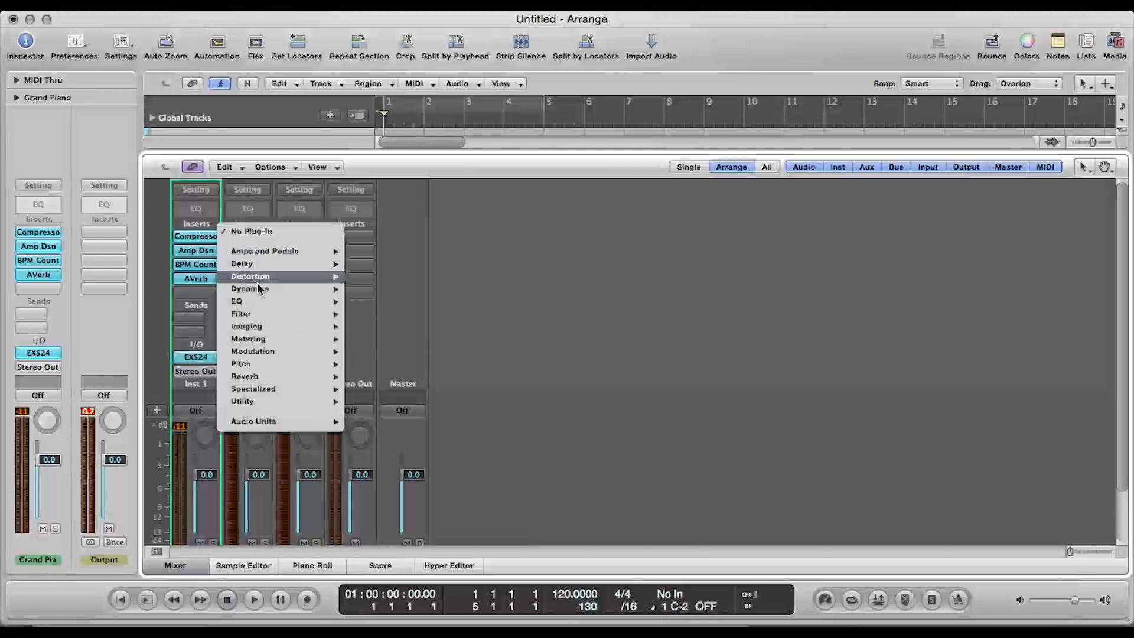
{"action": "mouse_move", "coordinate": [260, 289]}
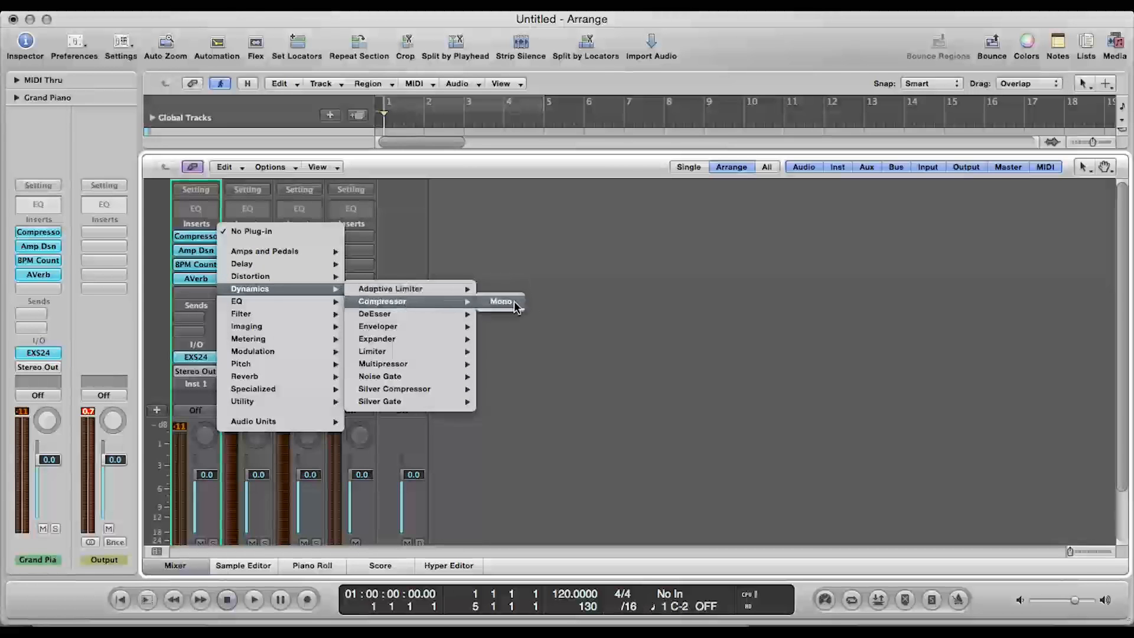
{"action": "left_click", "coordinate": [203, 235]}
- Review the compressor settings on the Grand Piano channel
{"action": "left_click", "coordinate": [204, 236]}
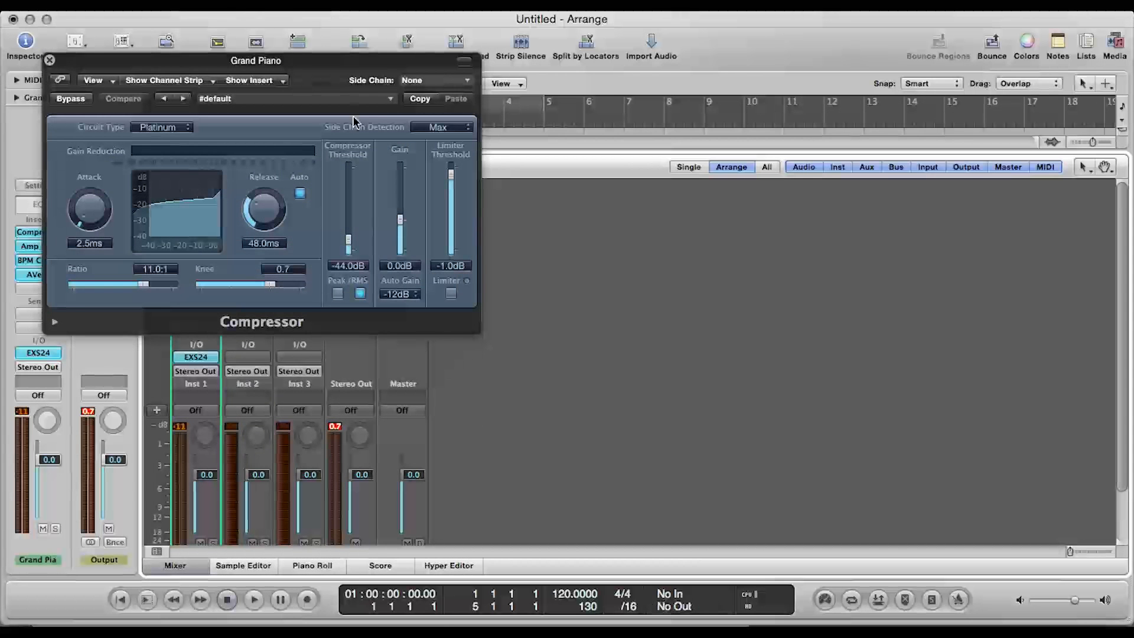
{"action": "left_click", "coordinate": [50, 60]}
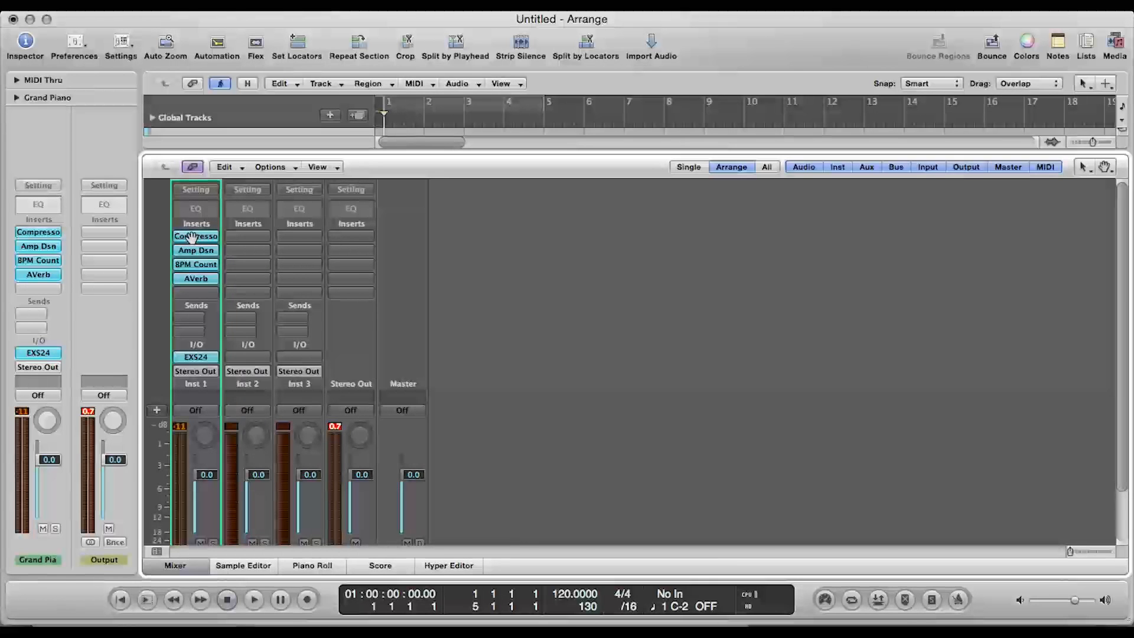
{"action": "mouse_move", "coordinate": [192, 237]}
{"action": "left_mouse_down"}
{"action": "mouse_move", "coordinate": [247, 235]}
{"action": "mouse_move", "coordinate": [195, 236]}
{"action": "mouse_move", "coordinate": [230, 286]}
{"action": "mouse_move", "coordinate": [193, 294]}
{"action": "mouse_move", "coordinate": [195, 230]}
{"action": "left_mouse_up"}
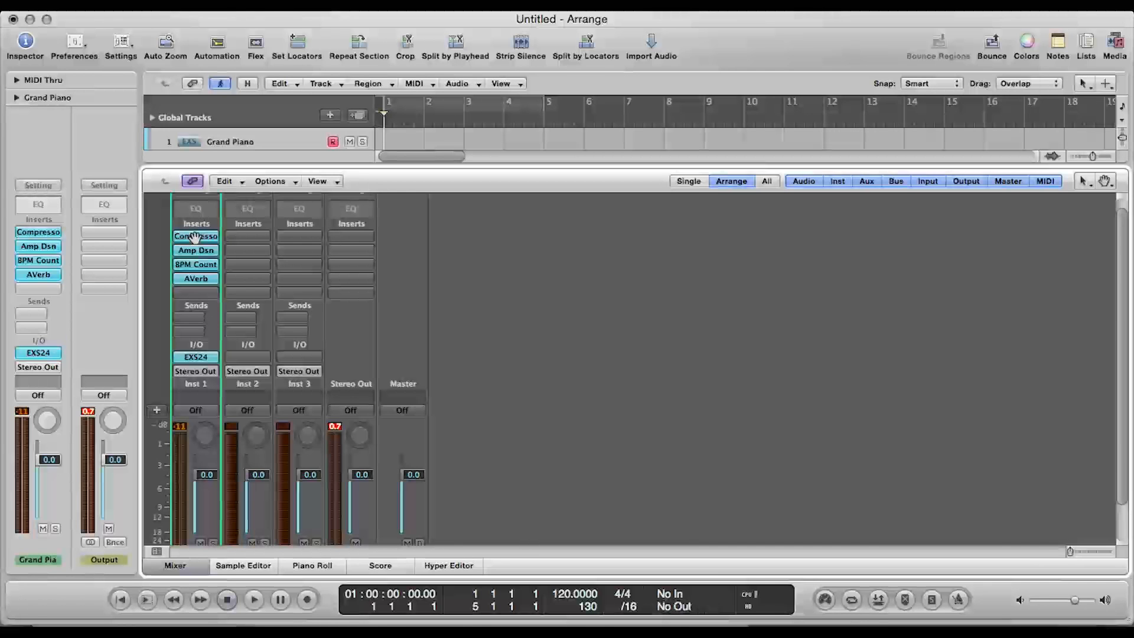
- Copy the Grand Piano compressor to the first insert slot of Inst 2 and check the copy's settings
{"action": "left_click_drag", "start_coordinate": [195, 237], "coordinate": [246, 237]}
{"action": "left_click", "coordinate": [247, 237]}
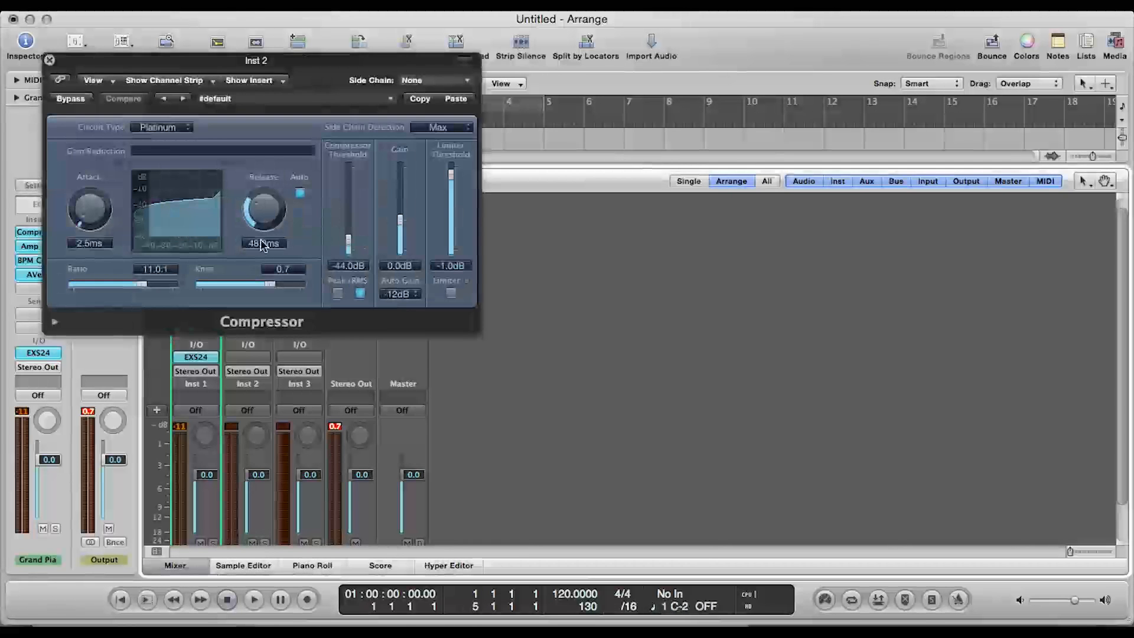
{"action": "left_click", "coordinate": [50, 59]}
- Copy the Grand Piano AVerb to the second insert slots of Inst 2, Inst 3 and Output, and check the Inst 3 copy
{"action": "left_click_drag", "start_coordinate": [199, 281], "coordinate": [305, 252]}
{"action": "left_click_drag", "start_coordinate": [301, 252], "coordinate": [351, 252]}
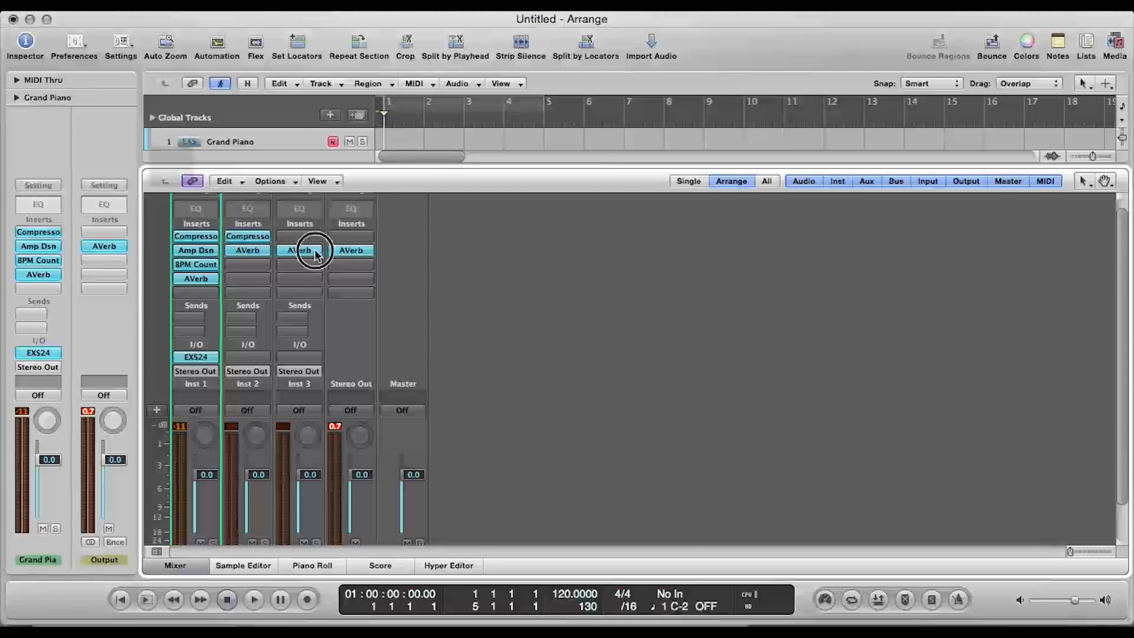
{"action": "left_click", "coordinate": [316, 252]}
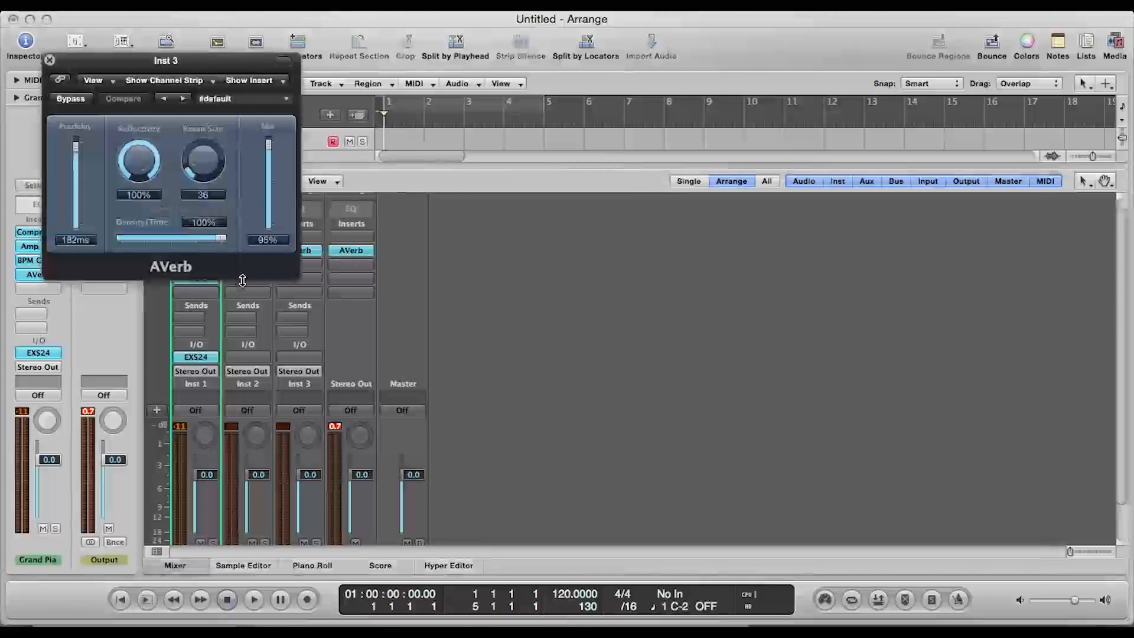
{"action": "left_click", "coordinate": [50, 60]}
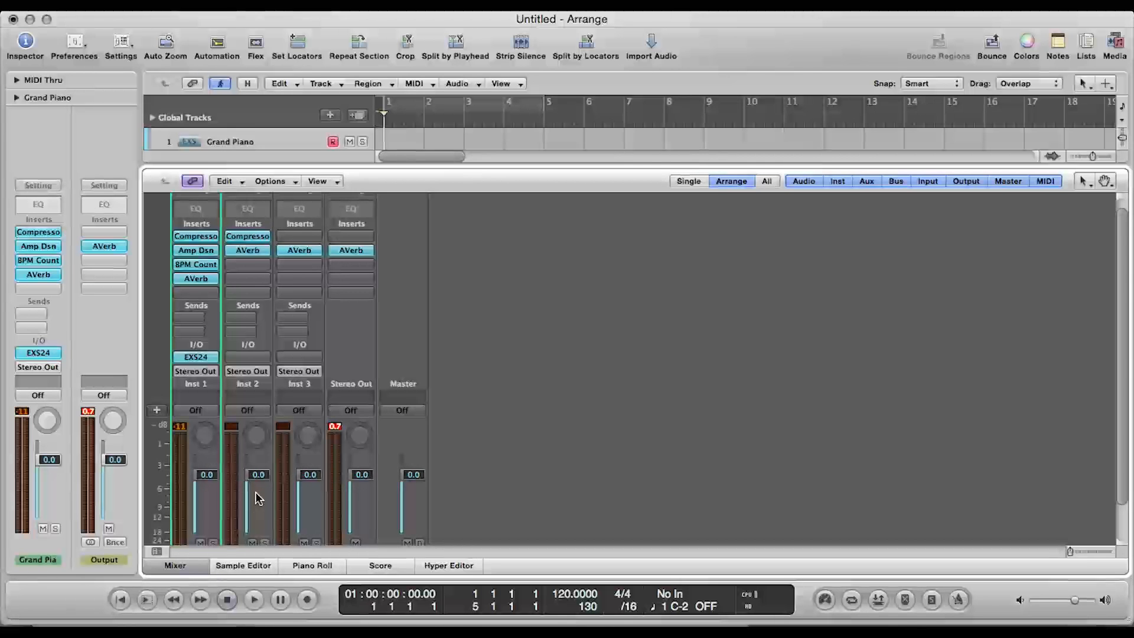
{"action": "left_click", "coordinate": [197, 323]}
{"action": "mouse_move", "coordinate": [196, 332]}
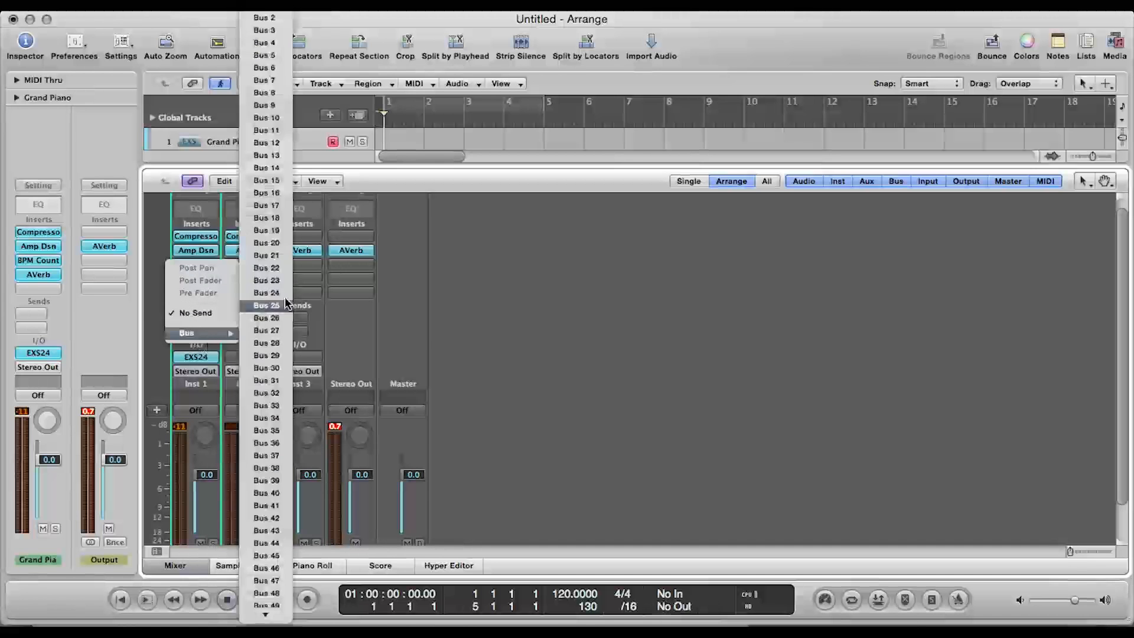
{"action": "left_click", "coordinate": [448, 329]}
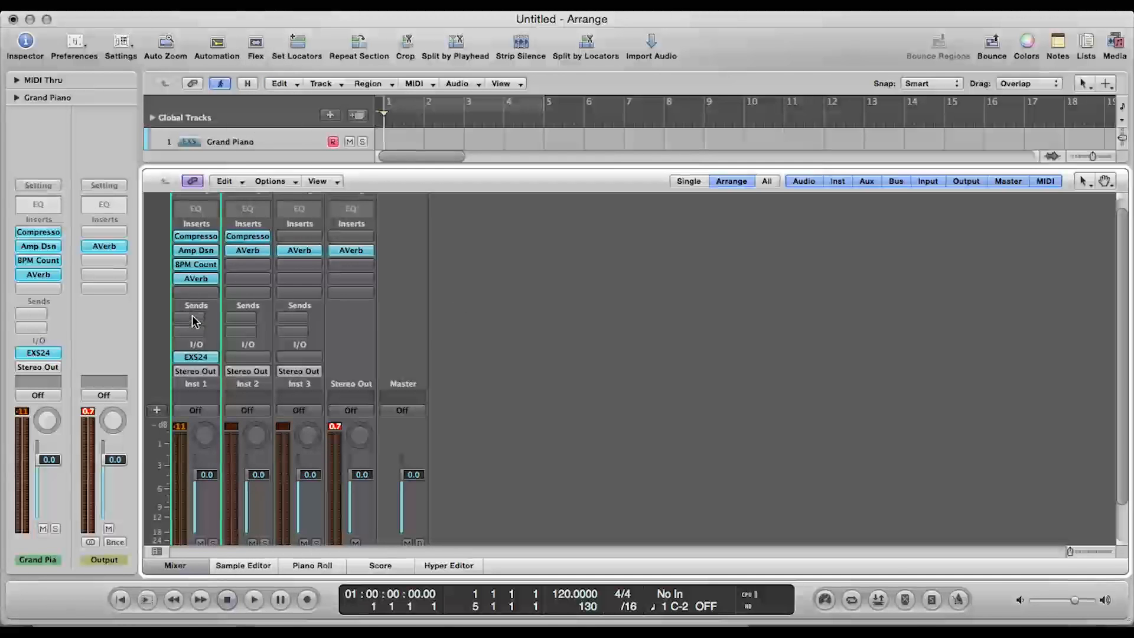
- Adjust the compressor threshold on Inst 2 and copy that compressor to the first insert slot of Inst 3
{"action": "left_click", "coordinate": [256, 240]}
{"action": "mouse_move", "coordinate": [345, 227]}
{"action": "left_mouse_down"}
{"action": "mouse_move", "coordinate": [336, 239]}
{"action": "mouse_move", "coordinate": [350, 245]}
{"action": "left_mouse_up"}
{"action": "left_click", "coordinate": [50, 59]}
{"action": "left_click_drag", "start_coordinate": [248, 239], "coordinate": [301, 239]}
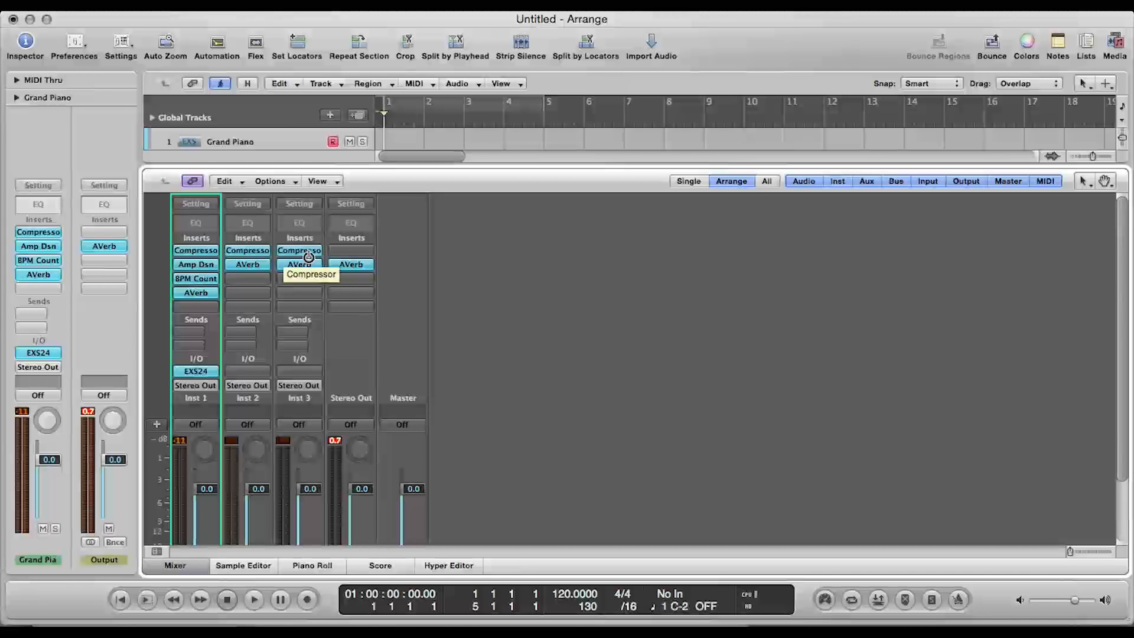
- Bypass the compressors on Inst 2 and Inst 3 and the AVerbs on Inst 2, Inst 3 and Output
{"action": "left_click", "coordinate": [308, 254], "text": "alt"}
{"action": "left_click", "coordinate": [261, 253], "text": "alt"}
{"action": "left_click", "coordinate": [259, 265], "text": "alt"}
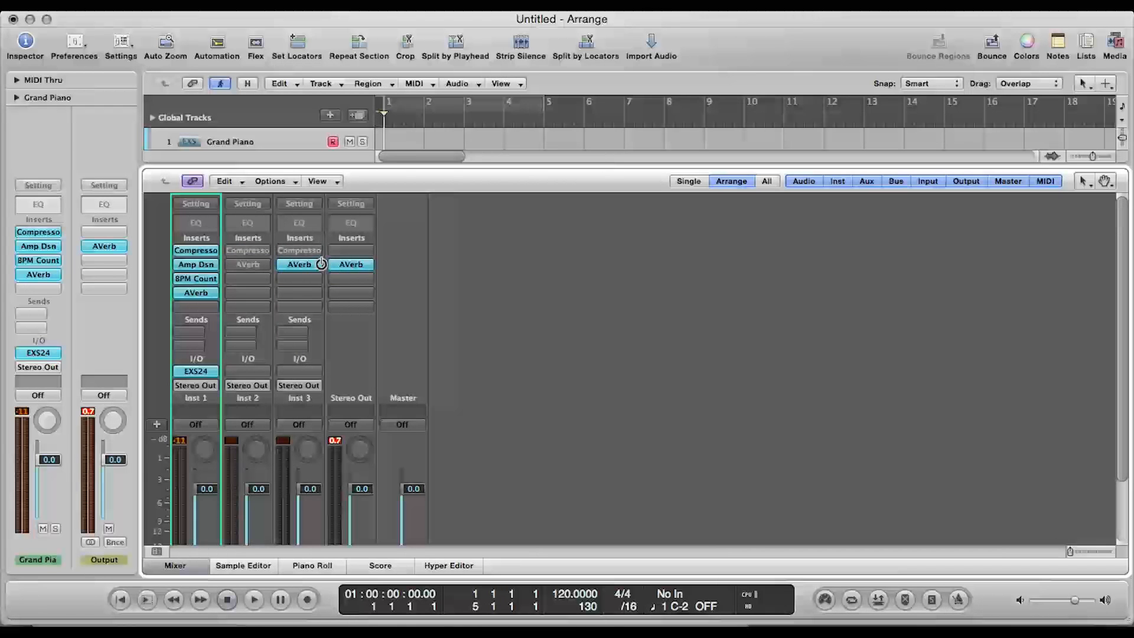
{"action": "left_click", "coordinate": [351, 264], "text": "alt"}
{"action": "left_click", "coordinate": [299, 264], "text": "alt"}
- Bypass the Compressor, Amp Designer and BPM Counter inserts on the Grand Piano channel and reactivate them
{"action": "left_click", "coordinate": [199, 251], "text": "alt"}
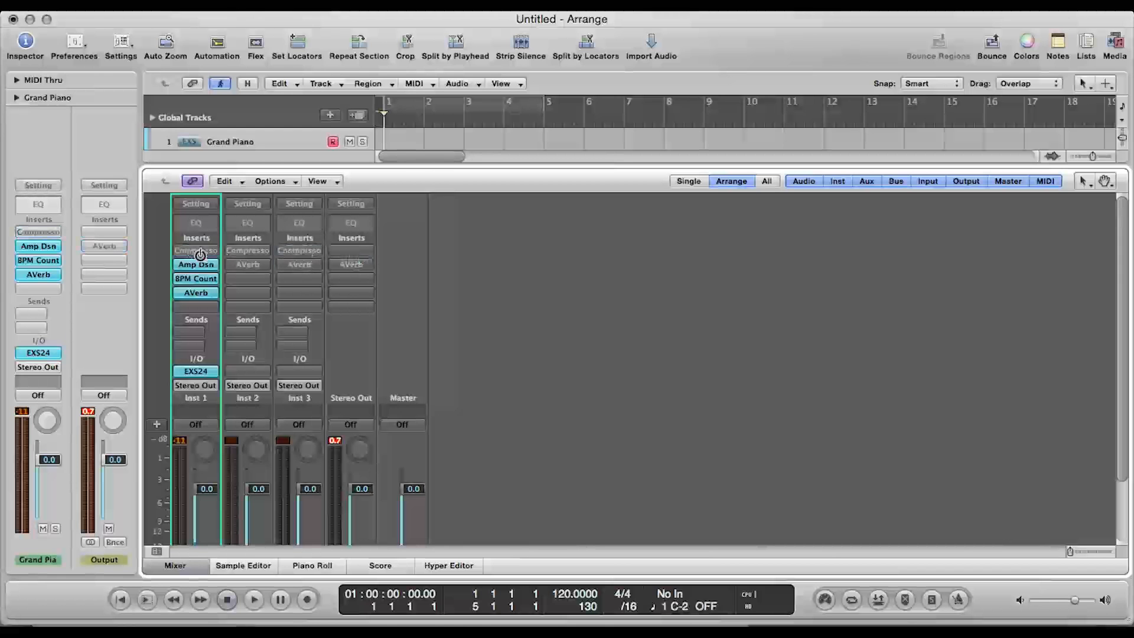
{"action": "left_click", "coordinate": [199, 265], "text": "alt"}
{"action": "left_click", "coordinate": [200, 278], "text": "alt"}
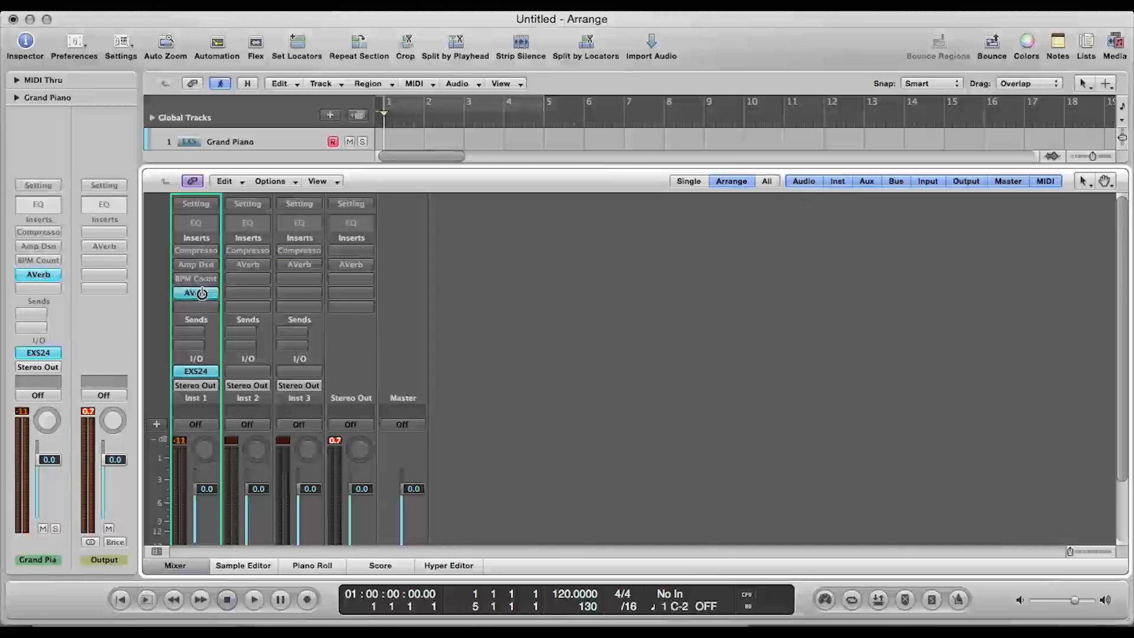
{"action": "left_click", "coordinate": [200, 278], "text": "alt"}
{"action": "left_click", "coordinate": [199, 264], "text": "alt"}
{"action": "left_click", "coordinate": [199, 251], "text": "alt"}
- Try bypassing the Grand Piano compressor from its plug-in window and its insert slot, and reactivate it
{"action": "left_click", "coordinate": [203, 250]}
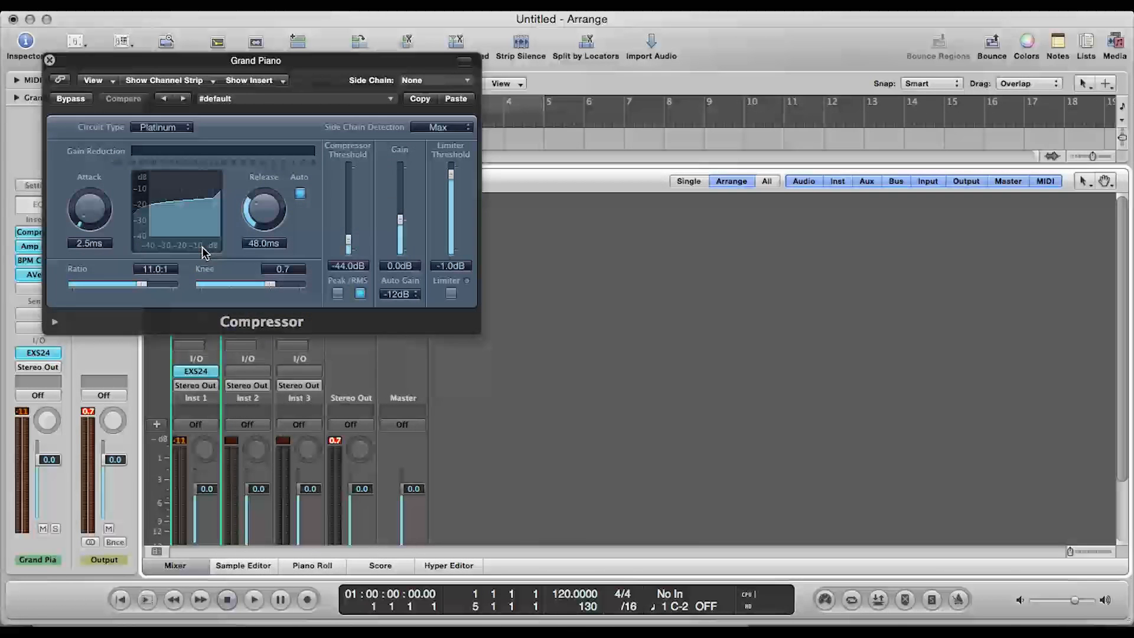
{"action": "left_click", "coordinate": [85, 101]}
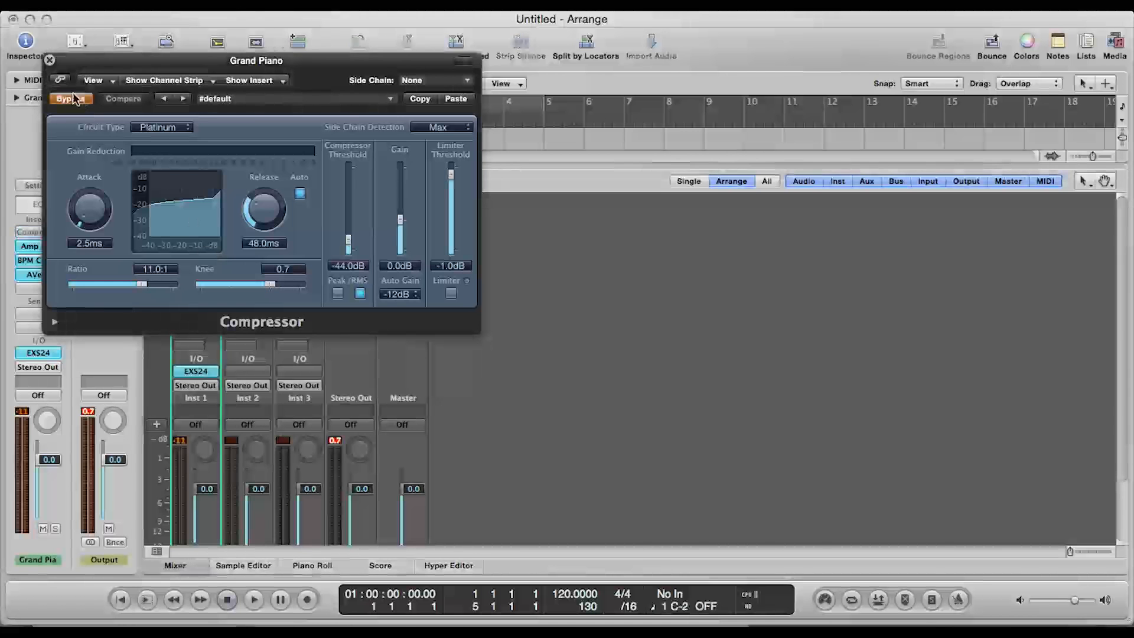
{"action": "left_click_drag", "start_coordinate": [55, 61], "coordinate": [427, 156]}
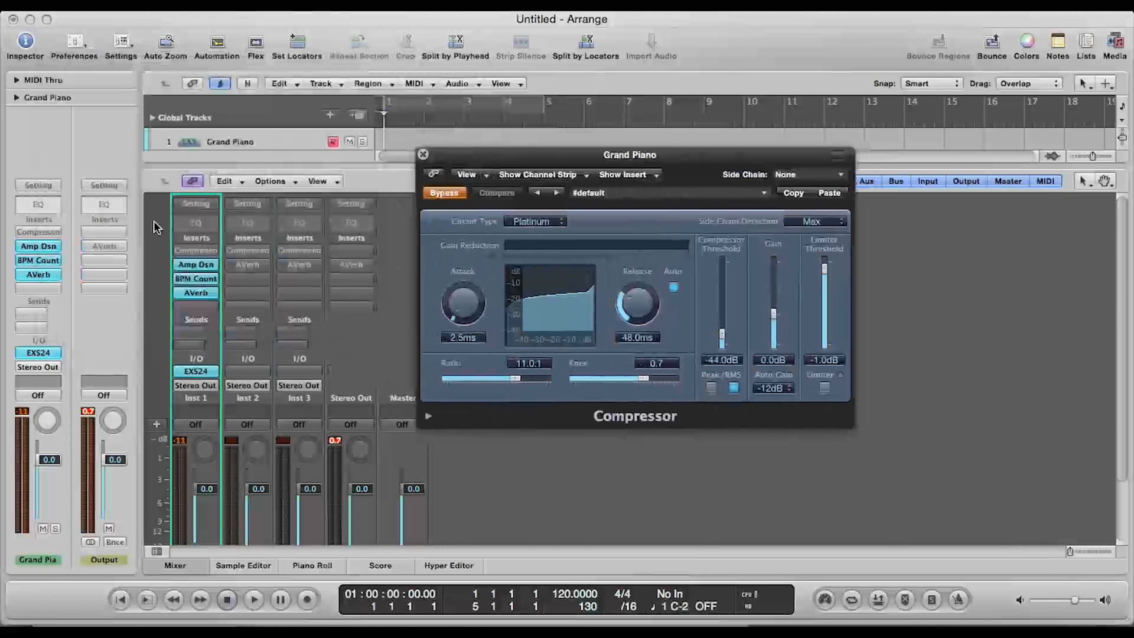
{"action": "left_click", "coordinate": [202, 251], "text": "alt"}
{"action": "left_click", "coordinate": [203, 250], "text": "alt"}
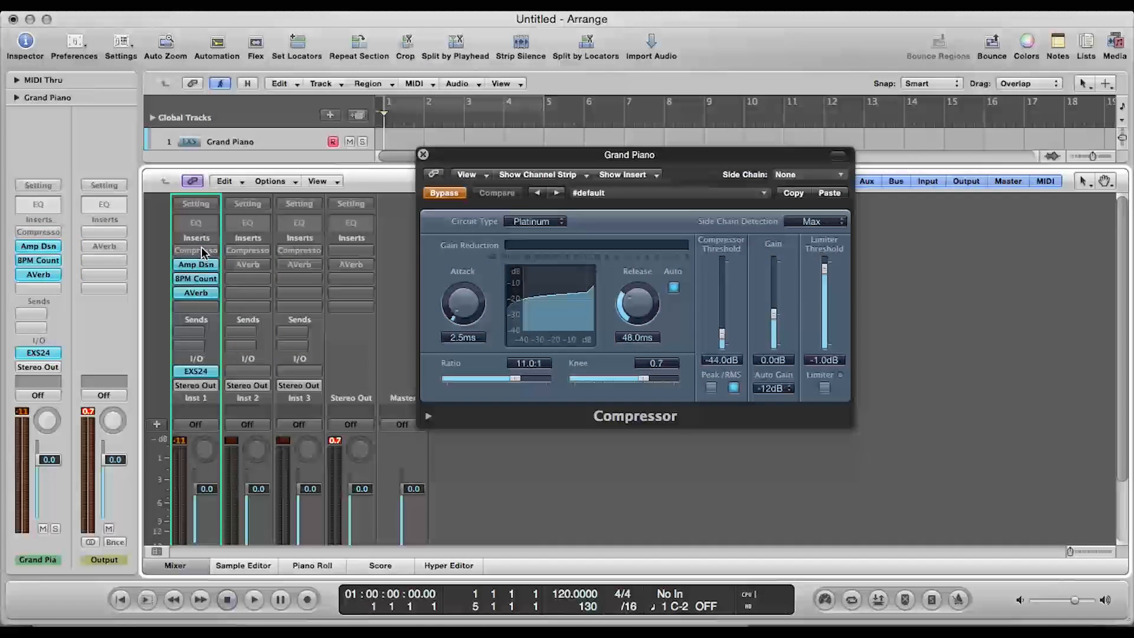
{"action": "left_click", "coordinate": [423, 154]}
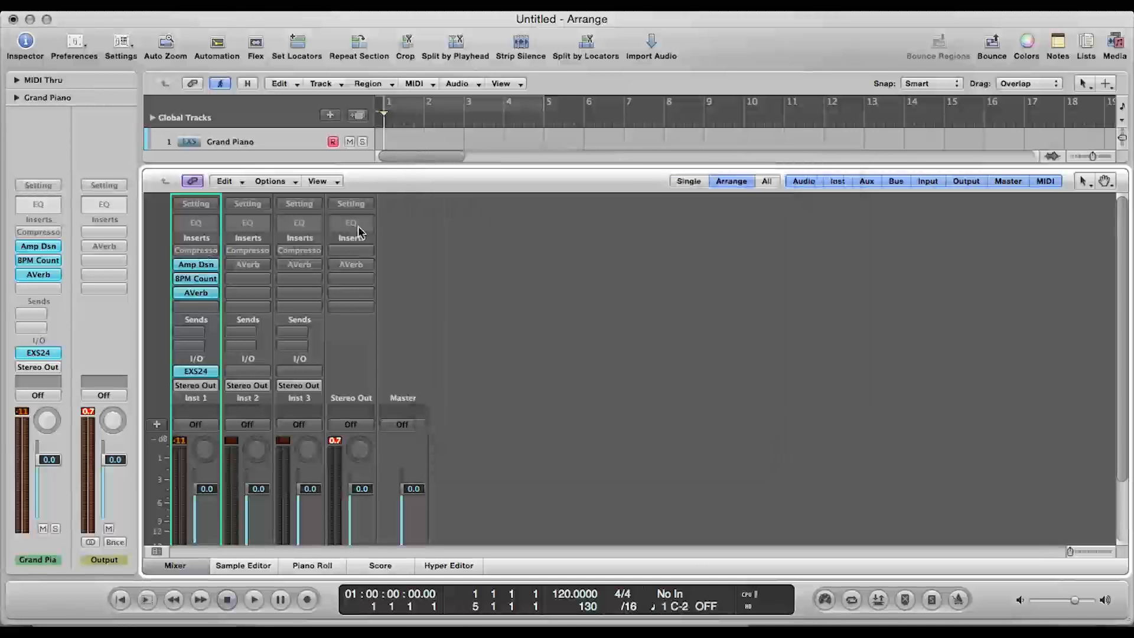
{"action": "left_click", "coordinate": [203, 251], "text": "alt"}
- Reactivate the Compressor and AVerb inserts on the Inst 2 and Inst 3 channels
{"action": "left_click", "coordinate": [258, 251], "text": "alt"}
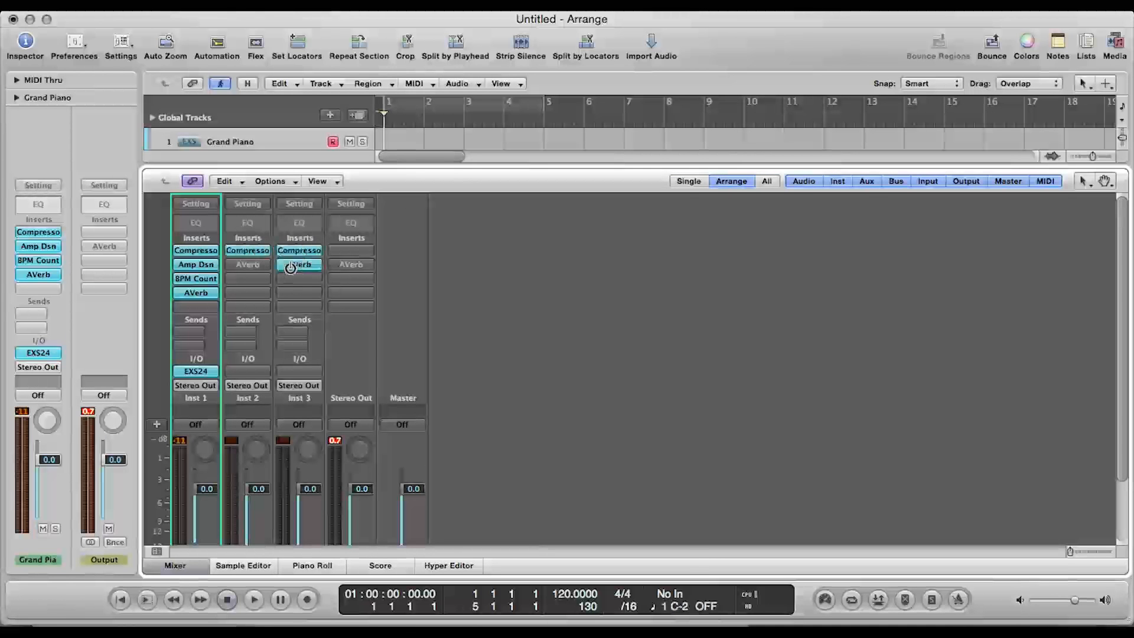
{"action": "left_click", "coordinate": [294, 266], "text": "alt"}
{"action": "left_click", "coordinate": [294, 250], "text": "alt"}
{"action": "left_click", "coordinate": [248, 265], "text": "alt"}
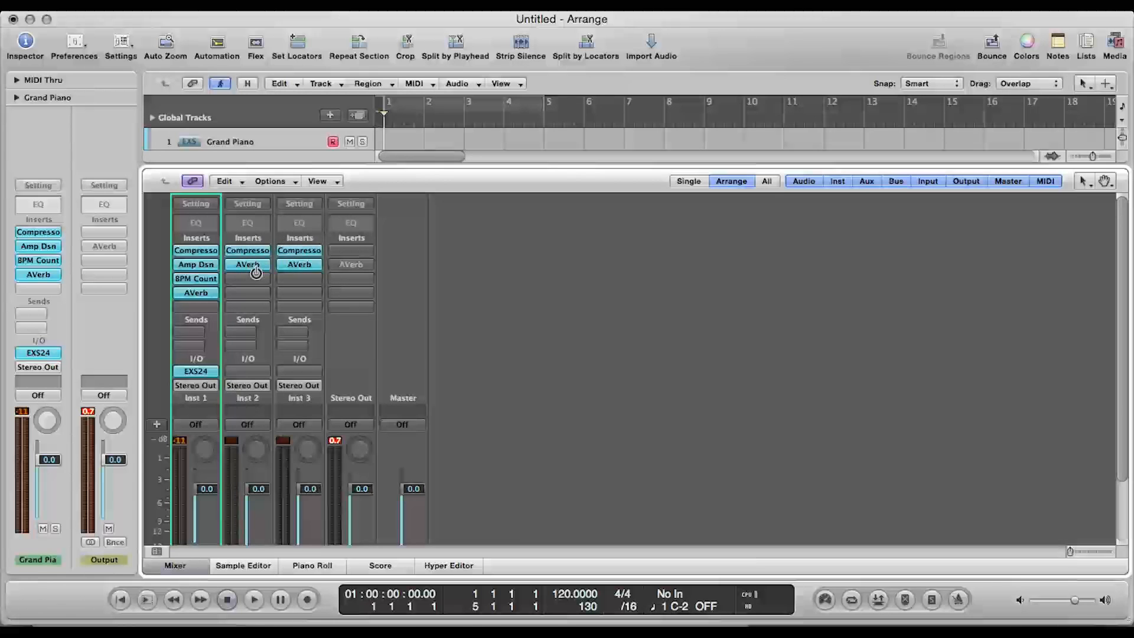
- Toggle the bypass of the Grand Piano compressor off and on several times in its insert slot
{"action": "left_click", "coordinate": [202, 252], "text": "alt"}
{"action": "left_click", "coordinate": [202, 253], "text": "alt"}
{"action": "left_click", "coordinate": [201, 252], "text": "alt"}
{"action": "left_click", "coordinate": [201, 253], "text": "alt"}
{"action": "left_click", "coordinate": [201, 254], "text": "alt"}
{"action": "left_click", "coordinate": [201, 253], "text": "alt"}
- Bypass the Amp Designer, Compressor, BPM Counter and AVerb inserts on Grand Piano one by one and reactivate them
{"action": "left_click", "coordinate": [201, 265], "text": "alt"}
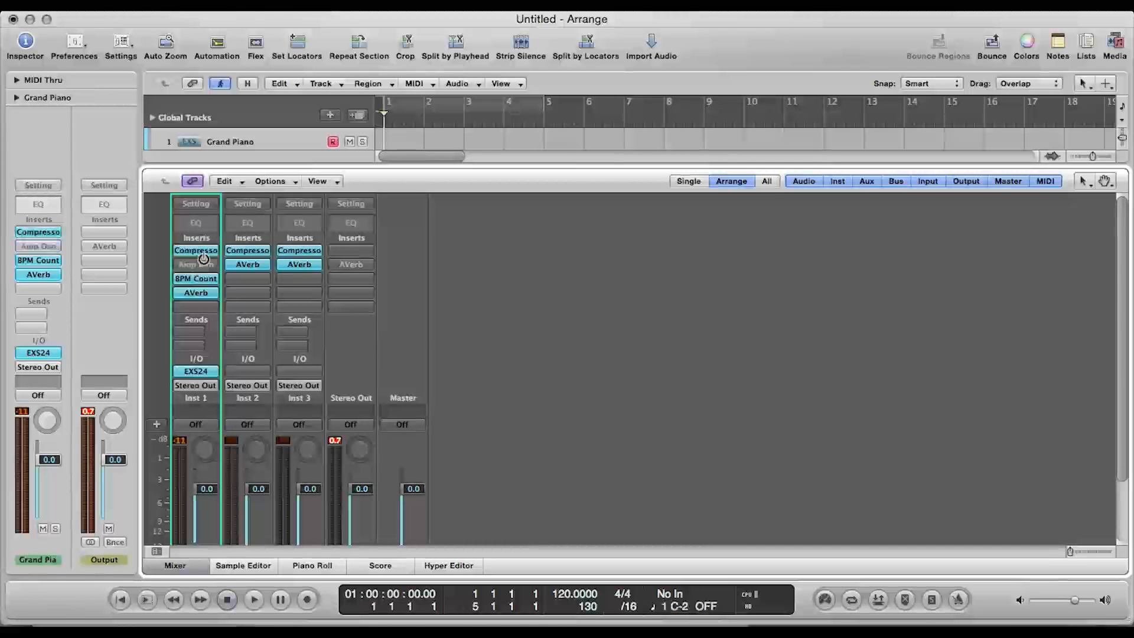
{"action": "left_click", "coordinate": [200, 252], "text": "alt"}
{"action": "left_click", "coordinate": [199, 279], "text": "alt"}
{"action": "left_click", "coordinate": [196, 293], "text": "alt"}
{"action": "left_click", "coordinate": [195, 293], "text": "alt"}
{"action": "left_click", "coordinate": [195, 278], "text": "alt"}
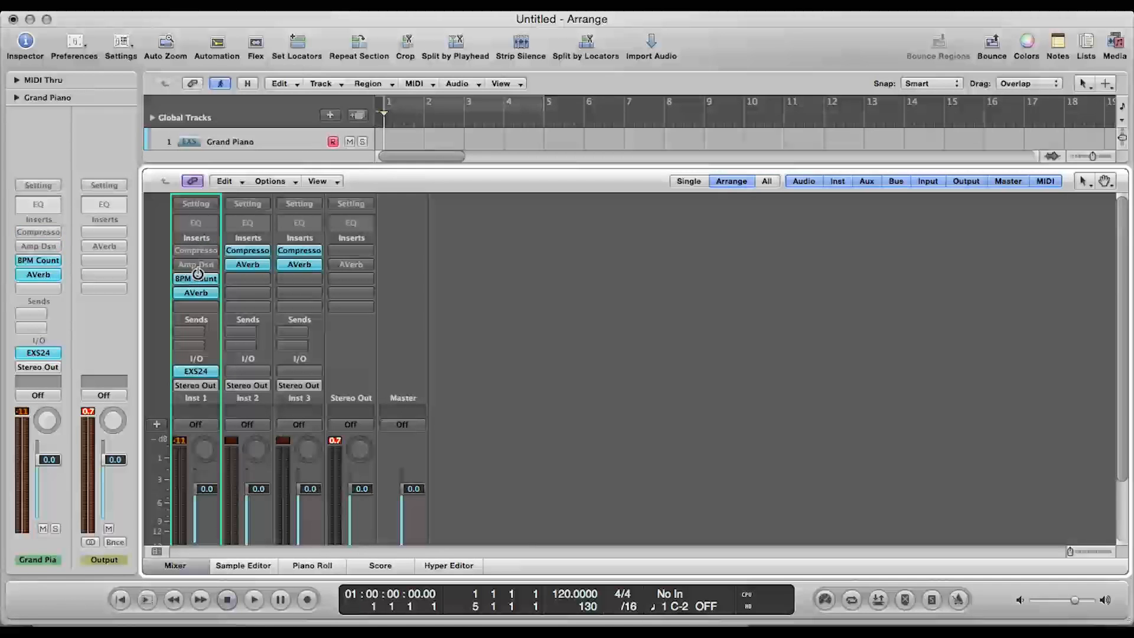
{"action": "left_click", "coordinate": [196, 264], "text": "alt"}
{"action": "left_click", "coordinate": [198, 250], "text": "alt"}
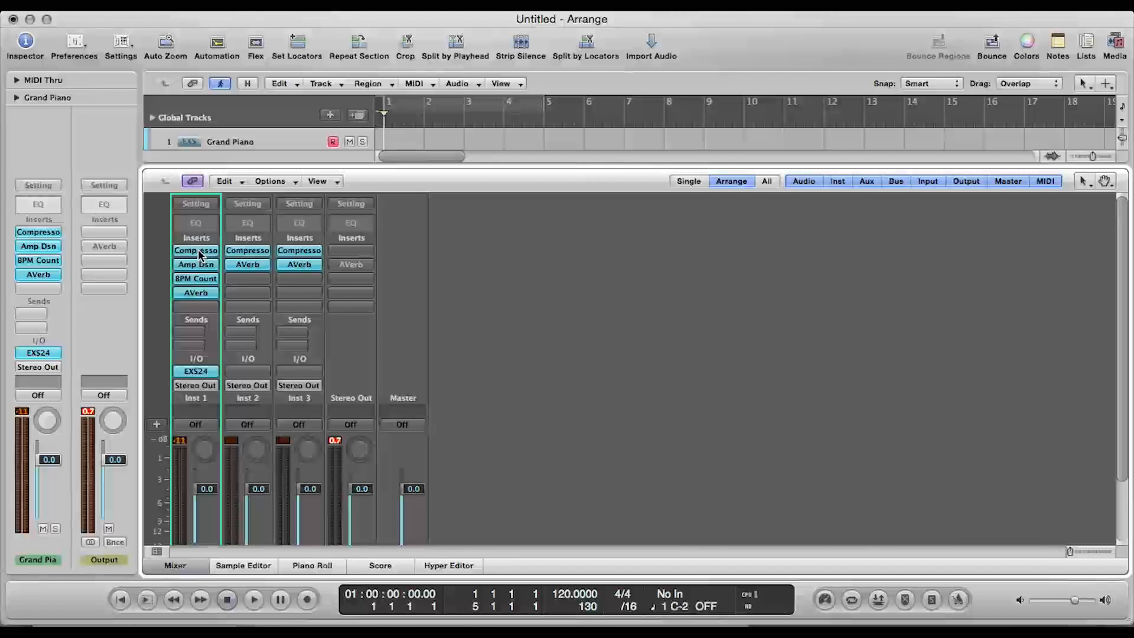
- Select the Grand Piano, Inst 2 and Inst 3 channels together and set their volume to -3.5 and pan to +1
{"action": "scroll", "coordinate": [329, 452], "scroll_direction": "down", "scroll_amount": 3}
{"action": "left_click", "coordinate": [317, 524]}
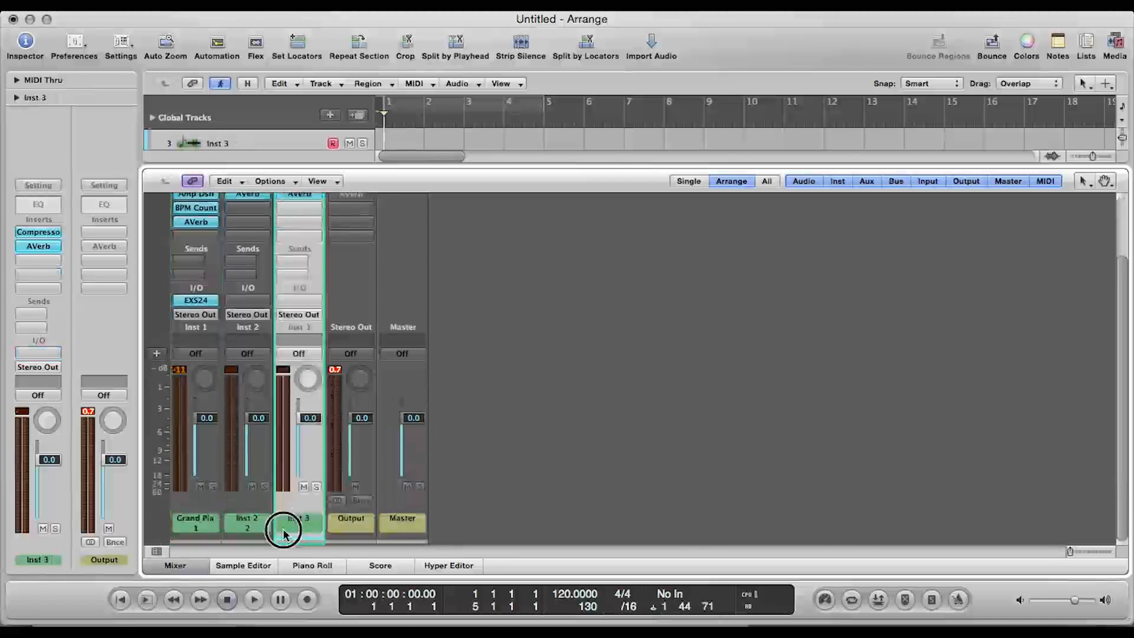
{"action": "left_click", "coordinate": [337, 521]}
{"action": "left_click", "coordinate": [308, 523]}
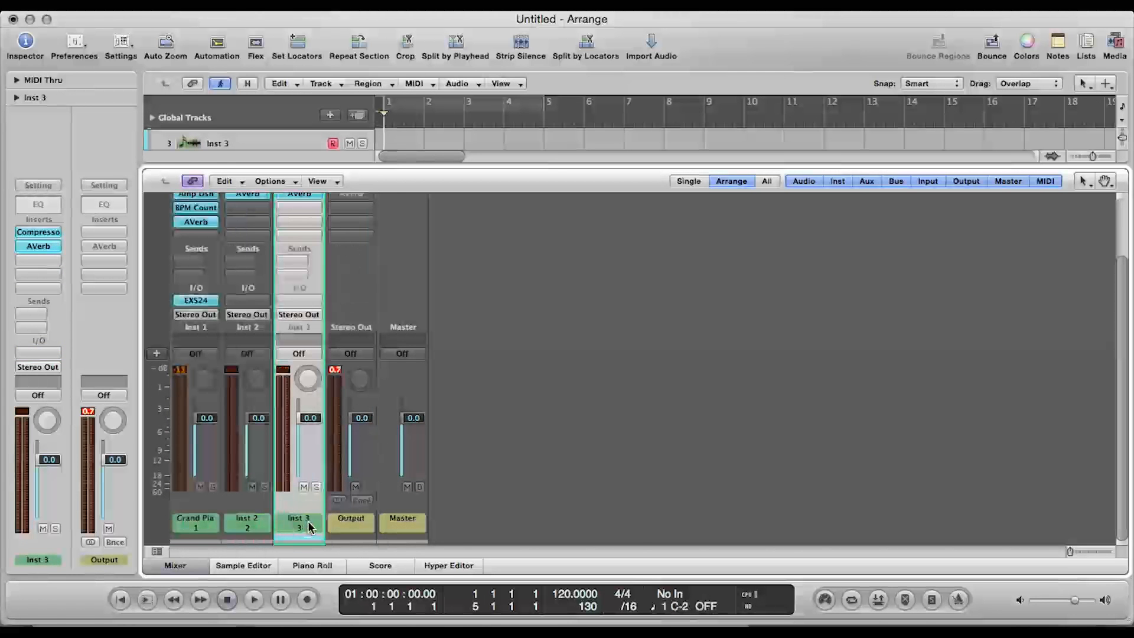
{"action": "left_click", "coordinate": [238, 517], "text": "shift"}
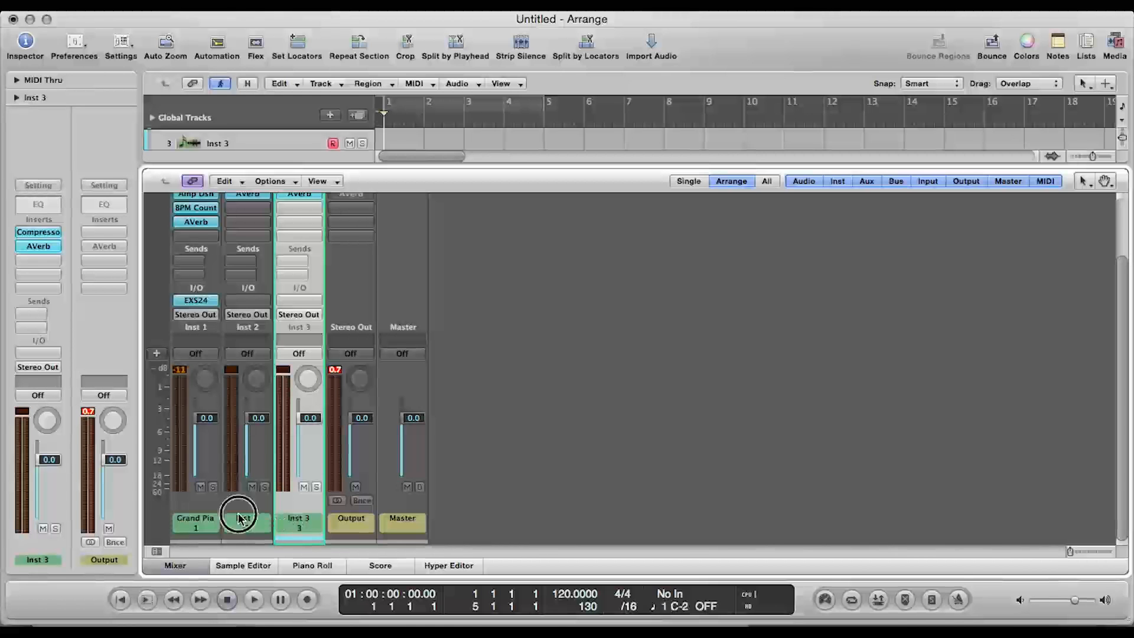
{"action": "left_click", "coordinate": [201, 523], "text": "shift"}
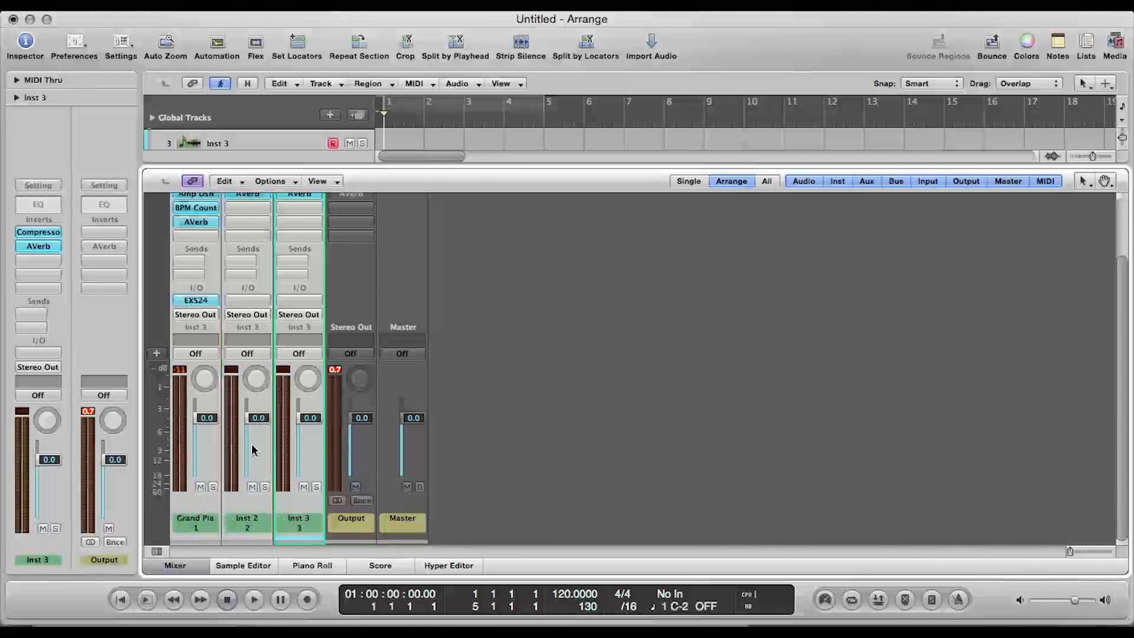
{"action": "left_click_drag", "start_coordinate": [252, 450], "coordinate": [249, 420]}
{"action": "left_click_drag", "start_coordinate": [256, 381], "coordinate": [255, 428]}
- Insert a Compressor in the fifth insert slot of the three selected channels and close its plug-in window
{"action": "scroll", "coordinate": [262, 409], "scroll_direction": "up", "scroll_amount": 3}
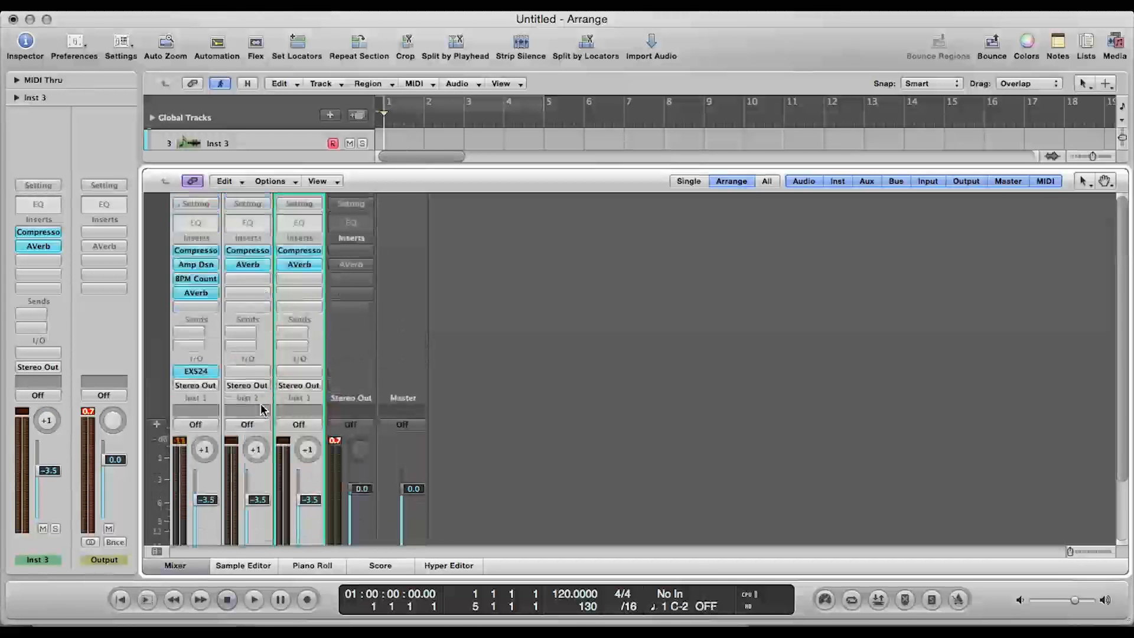
{"action": "left_click", "coordinate": [248, 305]}
{"action": "mouse_move", "coordinate": [271, 359]}
{"action": "mouse_move", "coordinate": [393, 370]}
{"action": "left_click", "coordinate": [506, 372]}
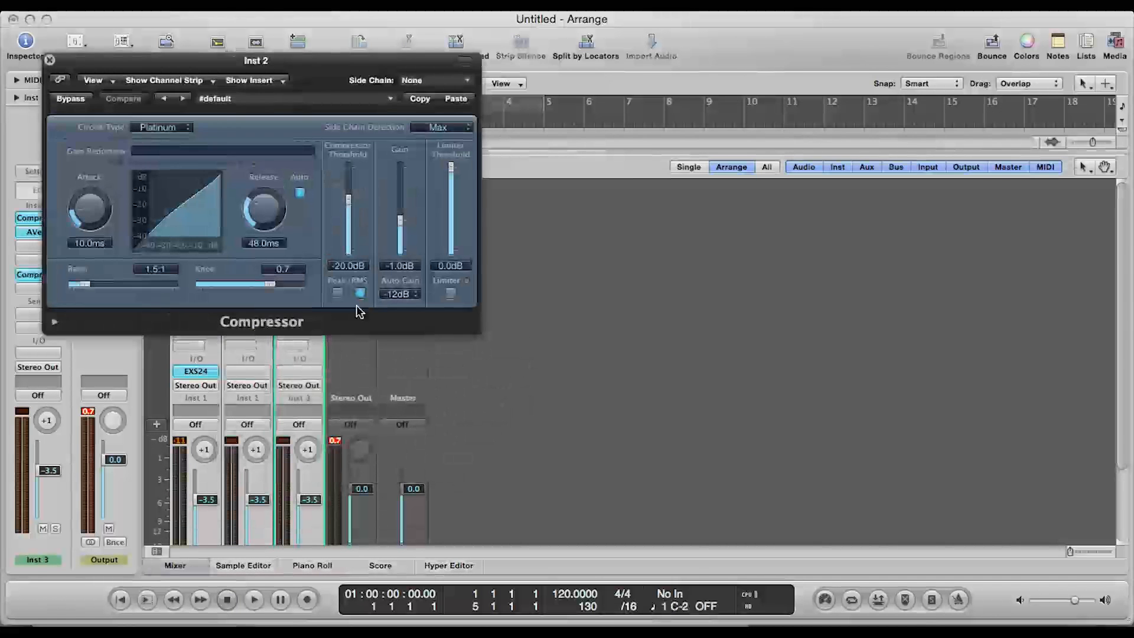
{"action": "left_click", "coordinate": [50, 59]}
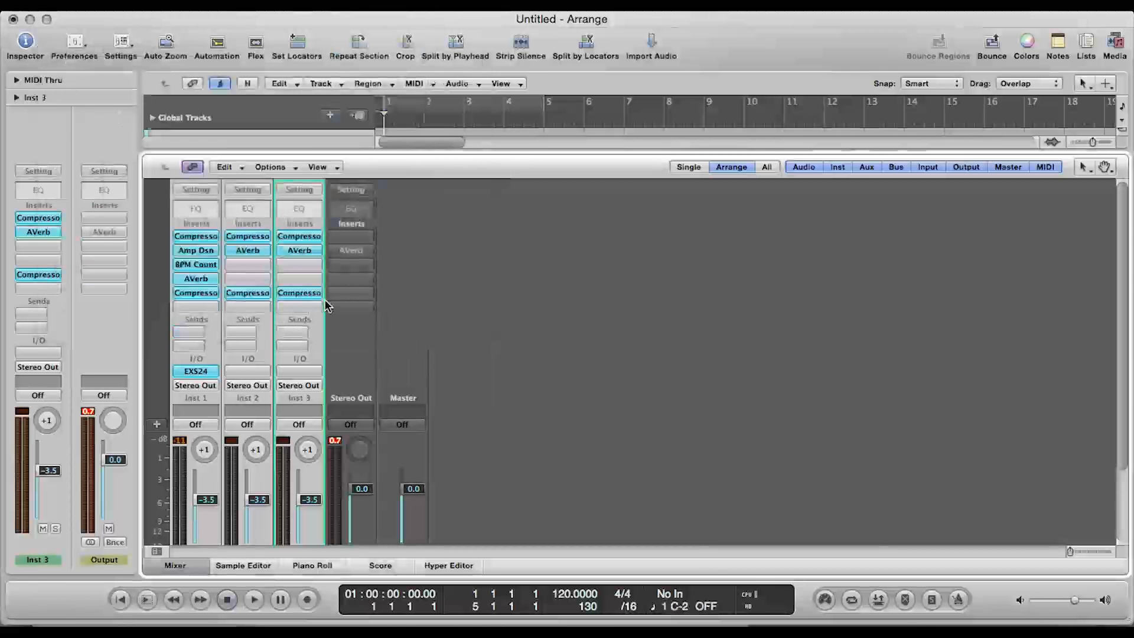
- Add a Bus 16 send with a raised level to the selected channels and set their pan to +43
{"action": "left_click", "coordinate": [255, 344]}
{"action": "mouse_move", "coordinate": [254, 347]}
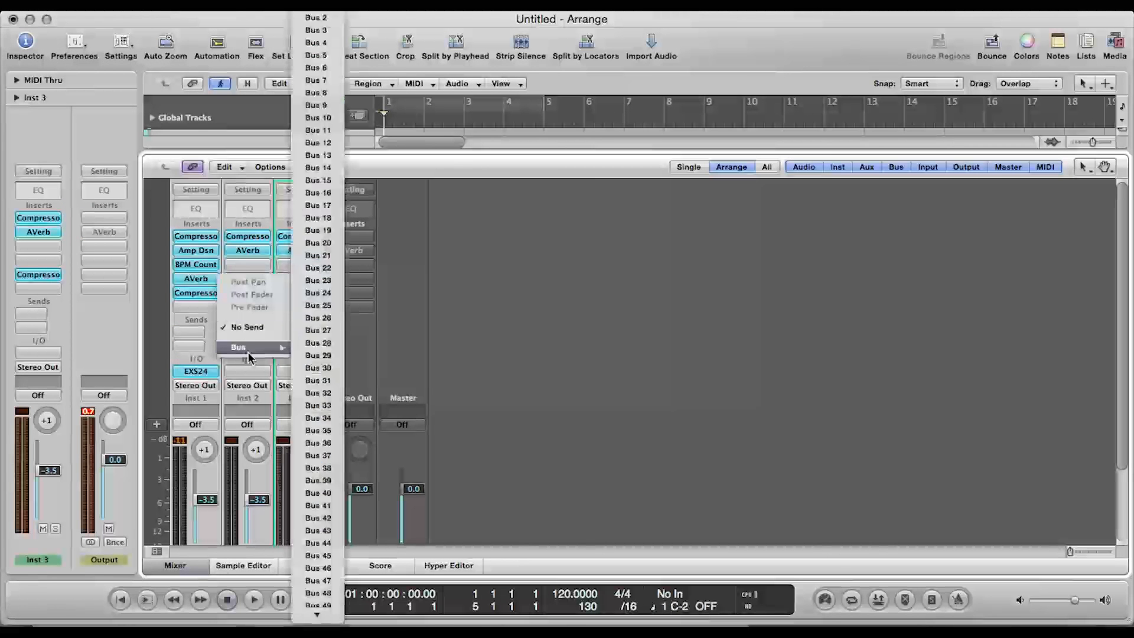
{"action": "left_click", "coordinate": [322, 228]}
{"action": "left_click_drag", "start_coordinate": [264, 334], "coordinate": [212, 155]}
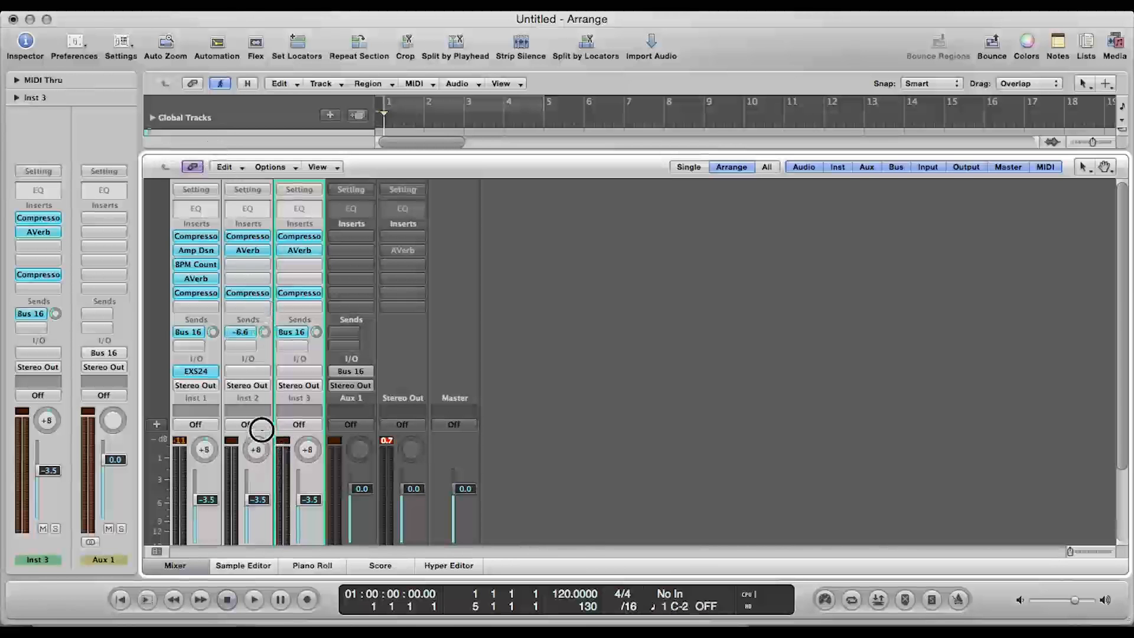
{"action": "scroll", "coordinate": [254, 384], "scroll_direction": "down", "scroll_amount": 1}
{"action": "scroll", "coordinate": [252, 383], "scroll_direction": "down", "scroll_amount": 2}
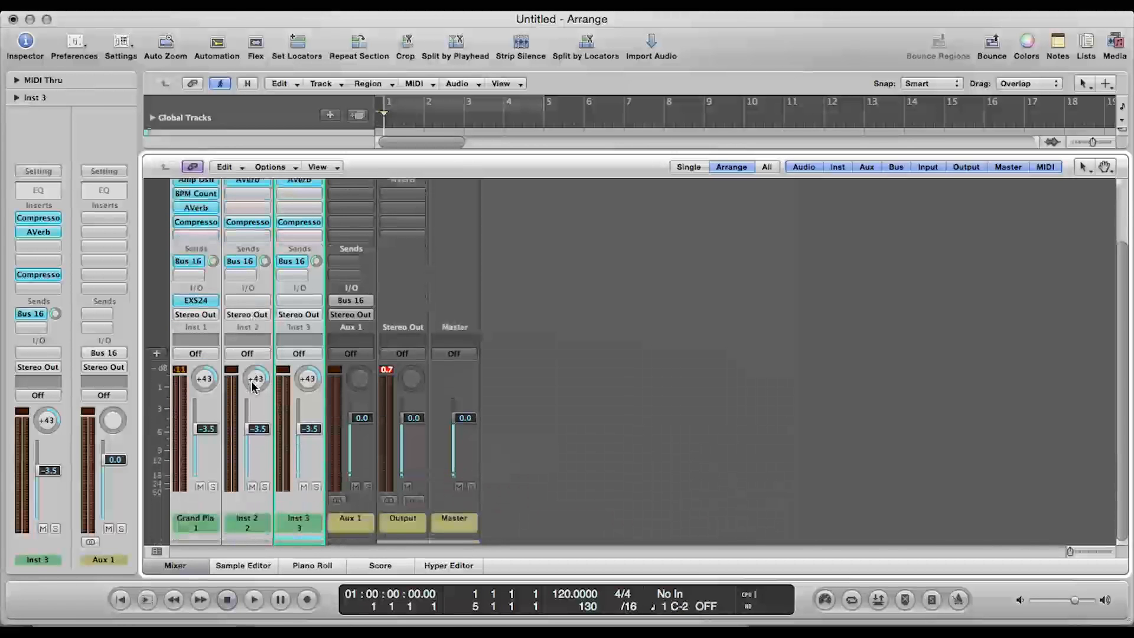
- Assign the selected Grand Piano, Inst 2 and Inst 3 channels to Group 1
{"action": "left_click", "coordinate": [195, 353]}
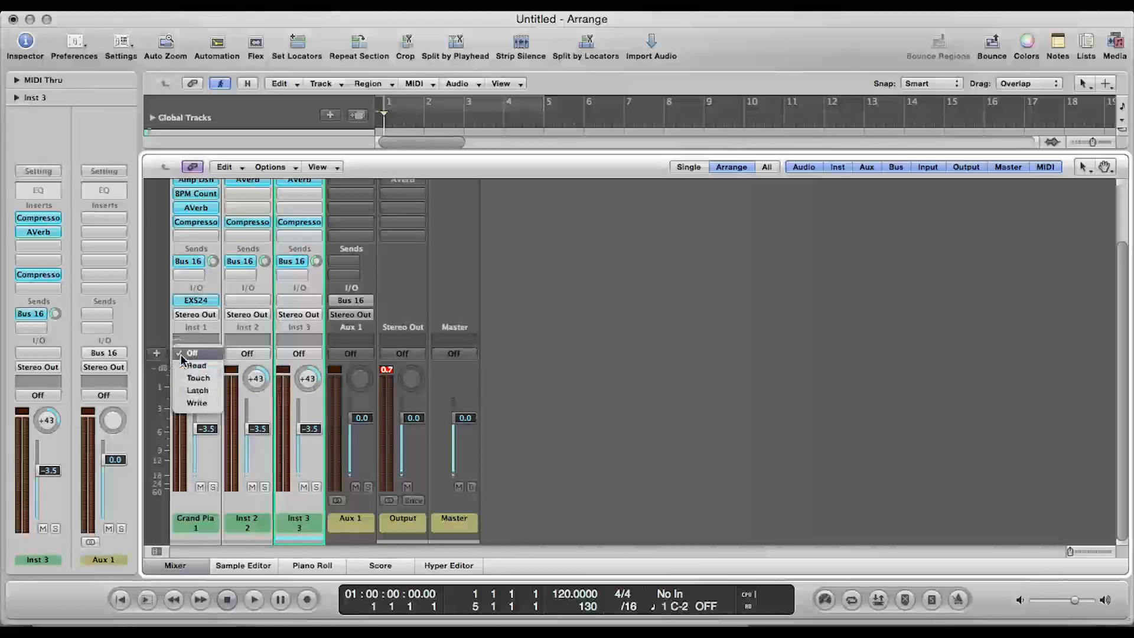
{"action": "left_click", "coordinate": [187, 353]}
{"action": "left_click", "coordinate": [183, 341]}
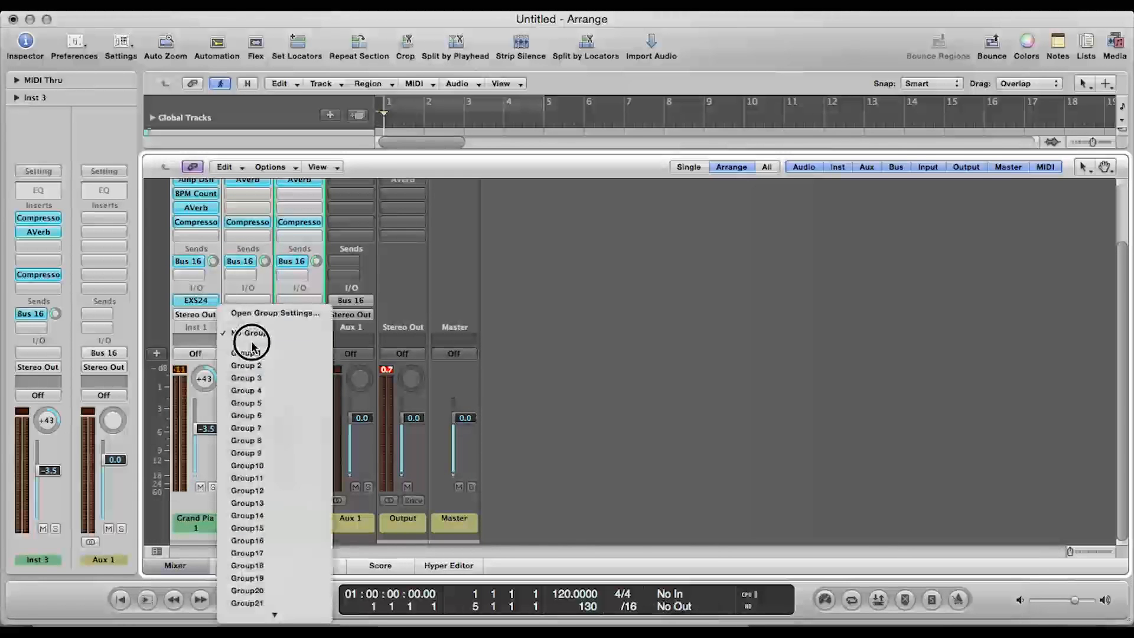
{"action": "left_click", "coordinate": [183, 344]}
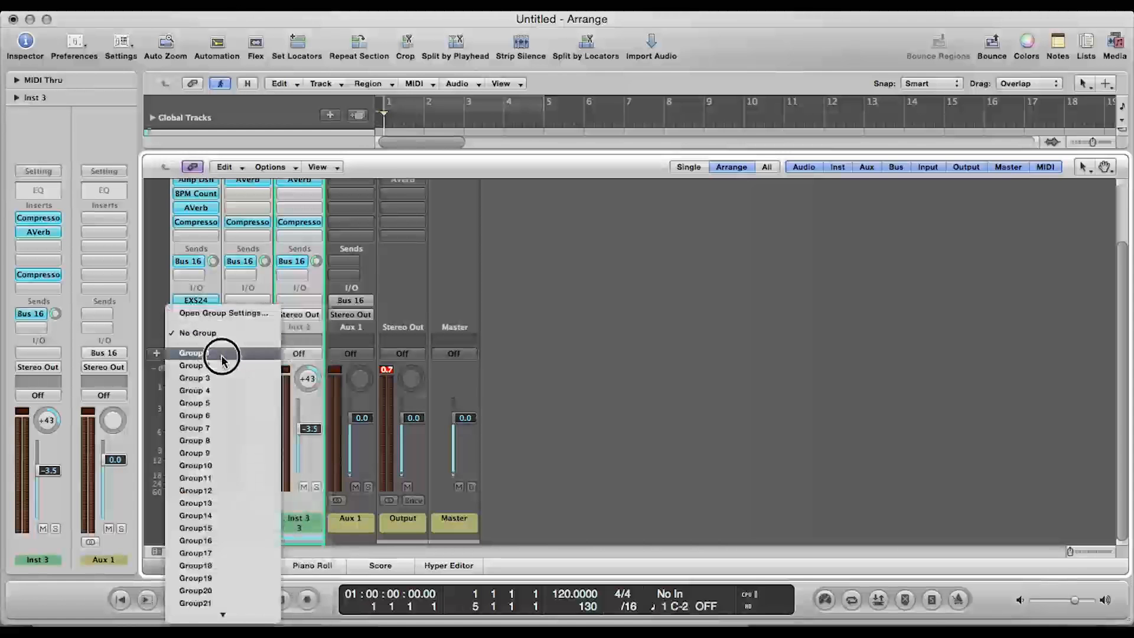
{"action": "left_click", "coordinate": [222, 355]}
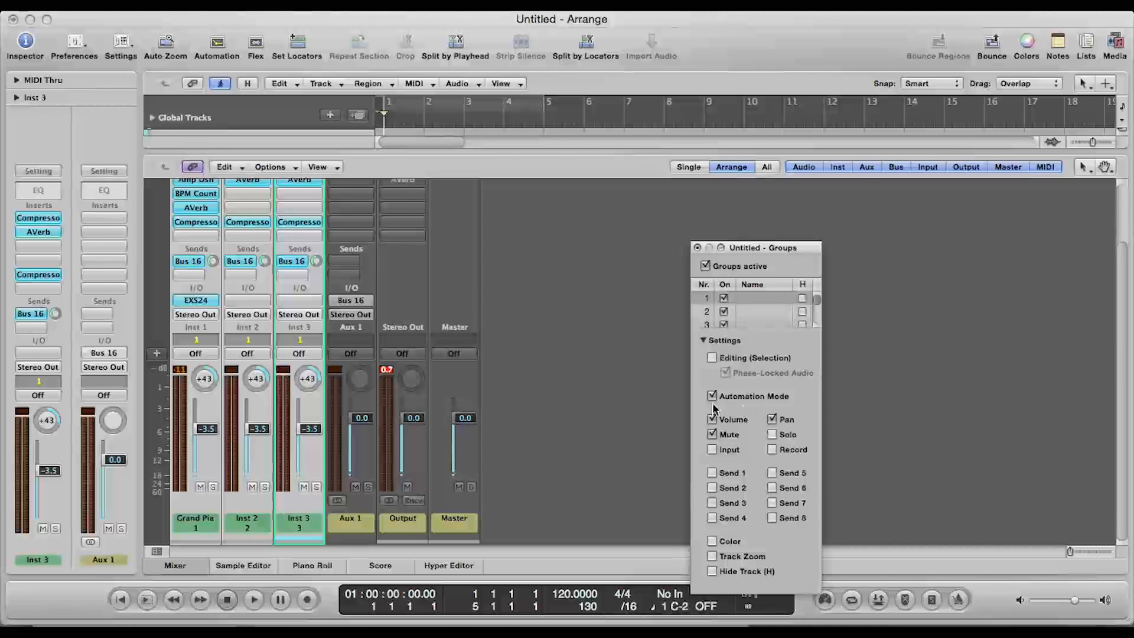
- Name group 1 TEST in the group settings and close the Groups window
{"action": "double_click", "coordinate": [755, 298]}
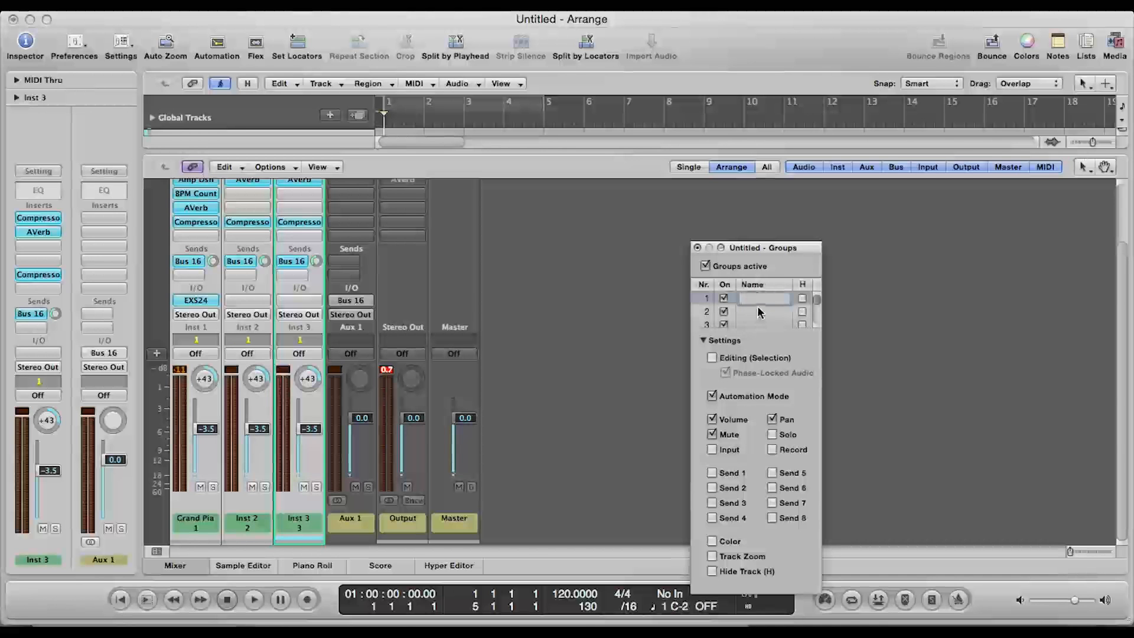
{"action": "type", "text": "TEST"}
{"action": "key", "text": "Return"}
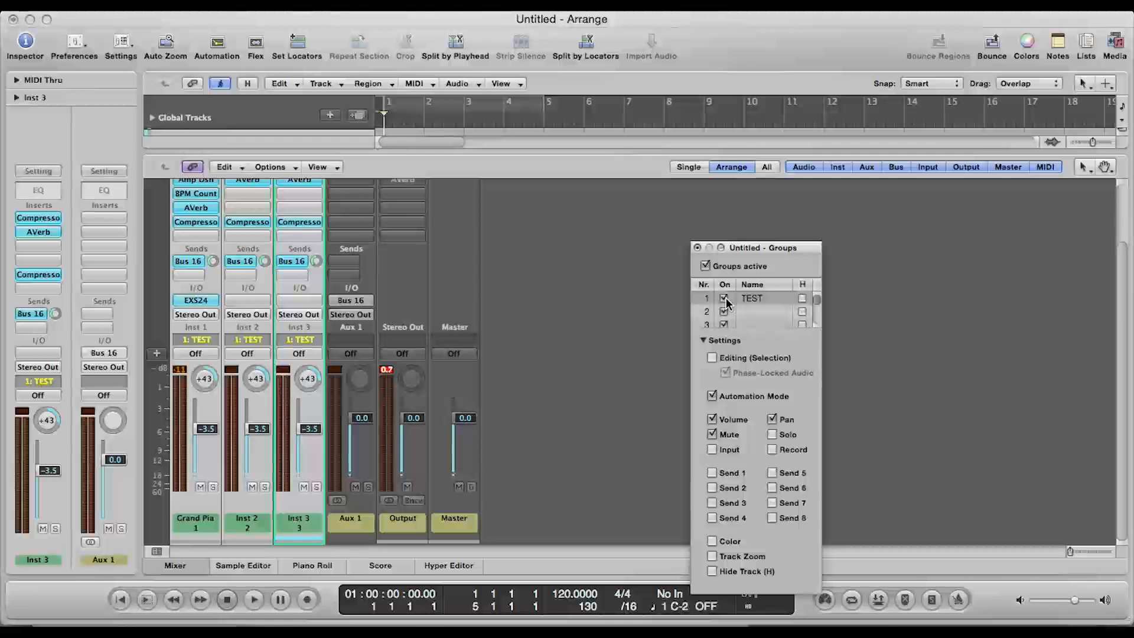
{"action": "left_click", "coordinate": [697, 248]}
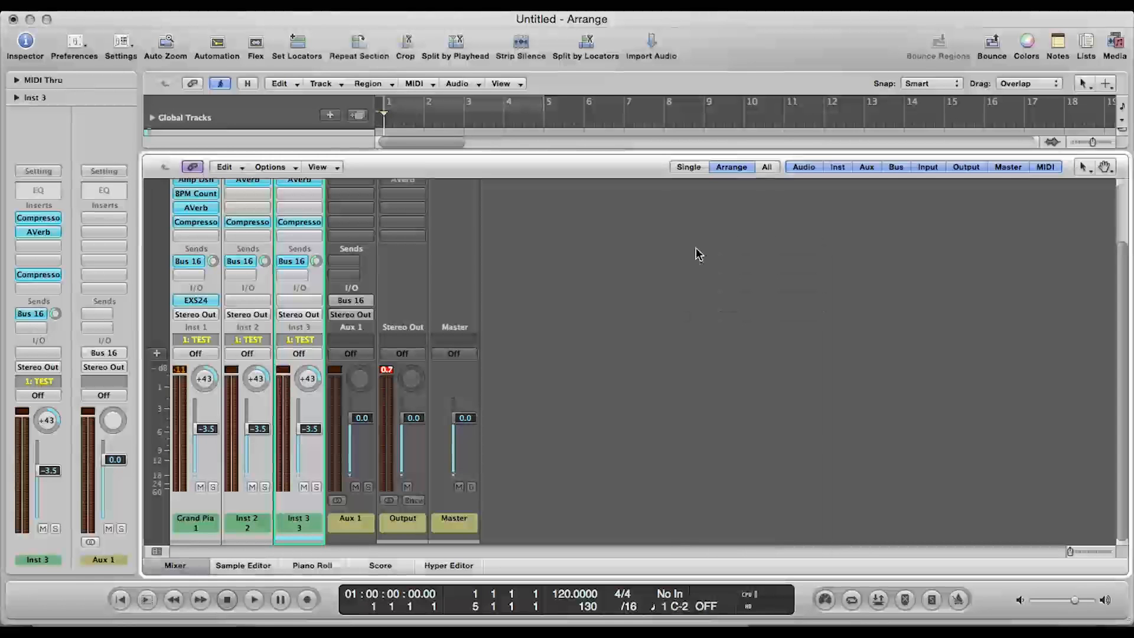
- Deselect the channels and adjust the TEST group from Inst 2 to pan +23 and volume -2.0
{"action": "left_click", "coordinate": [702, 397]}
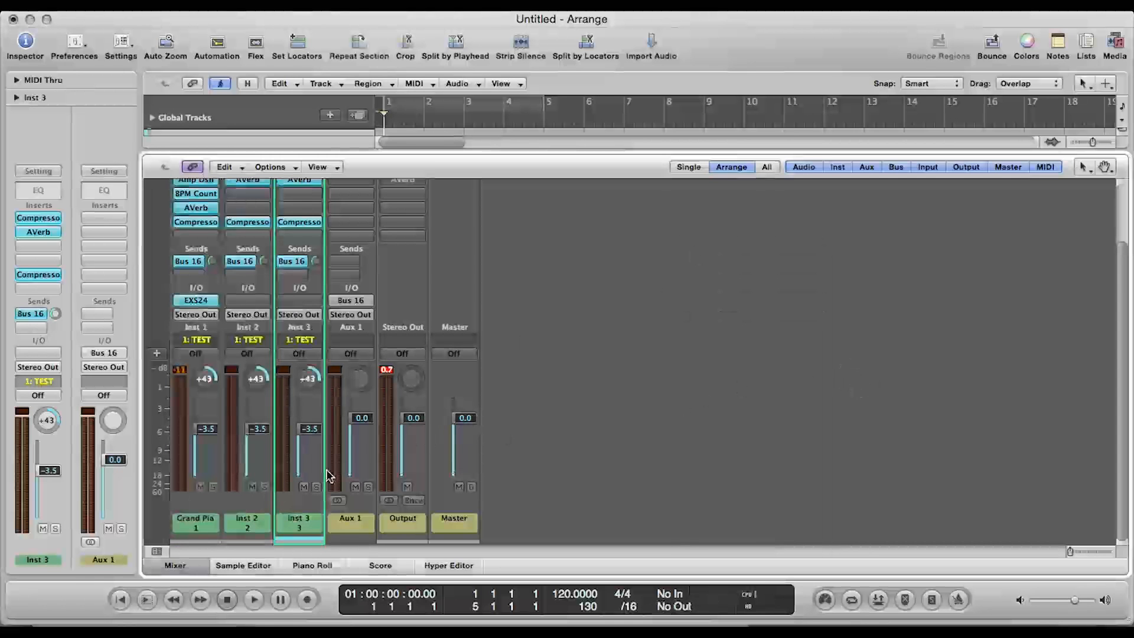
{"action": "left_click_drag", "start_coordinate": [252, 383], "coordinate": [257, 433]}
- Open the group settings from the Inst 2 channel and link Send 1 in the TEST group
{"action": "left_click", "coordinate": [248, 339]}
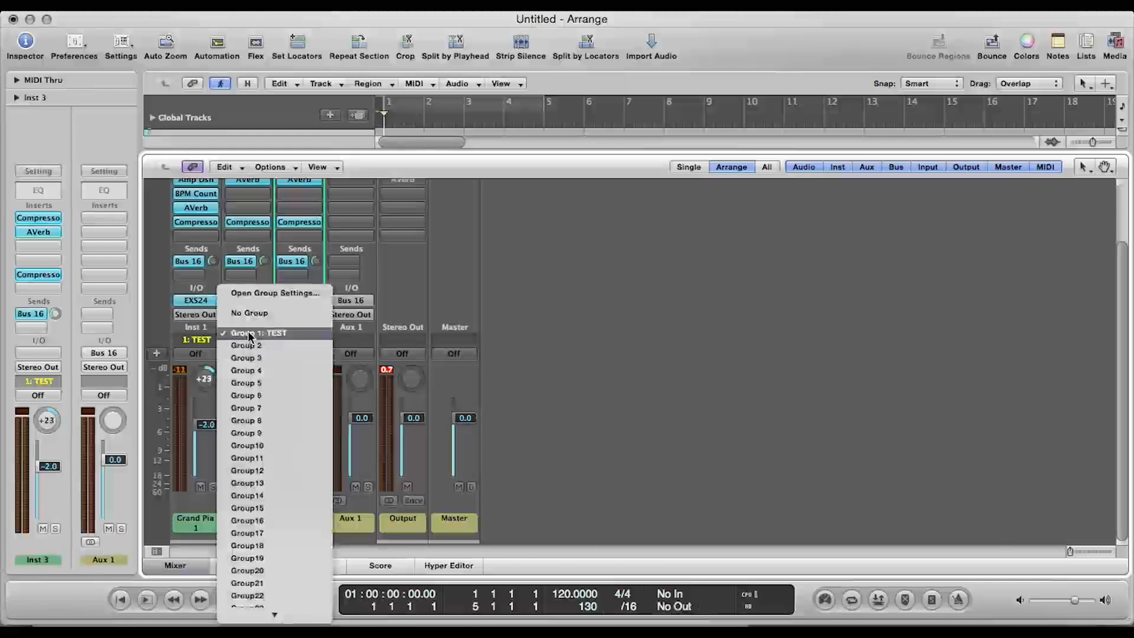
{"action": "left_click", "coordinate": [249, 334]}
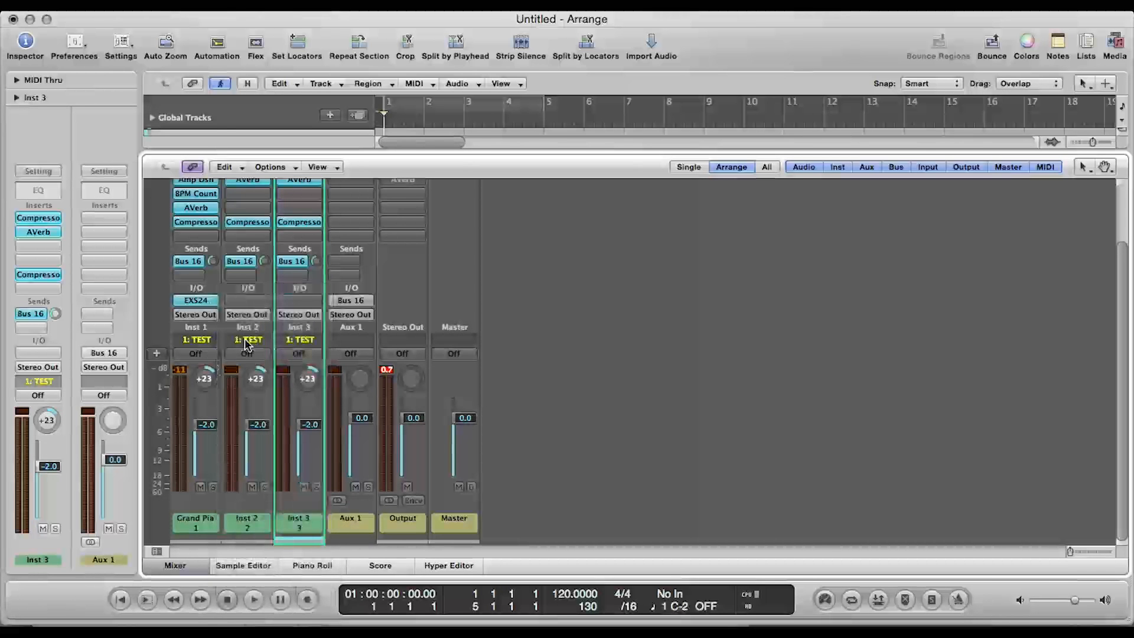
{"action": "left_click", "coordinate": [247, 343]}
{"action": "left_click", "coordinate": [250, 297]}
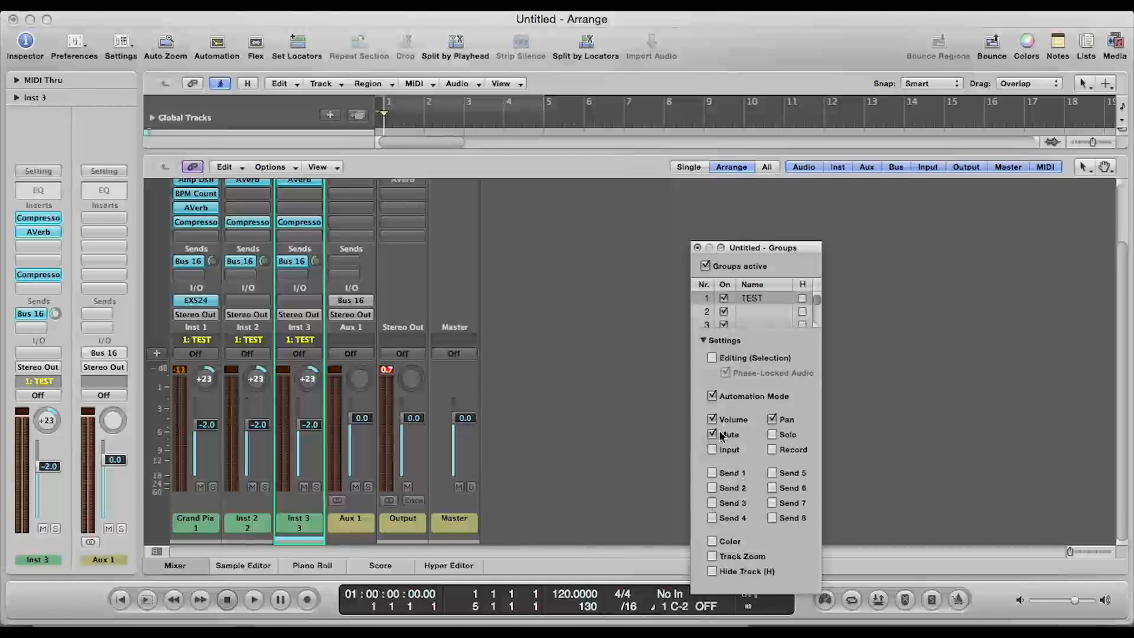
{"action": "left_click", "coordinate": [713, 474]}
- Unlink the group's Volume to set Inst 2 alone to -4.5, relink it and raise the Inst 2 volume to -3.7
{"action": "left_click", "coordinate": [714, 418]}
{"action": "left_click_drag", "start_coordinate": [249, 425], "coordinate": [254, 449]}
{"action": "scroll", "coordinate": [253, 449], "scroll_direction": "up", "scroll_amount": 2}
{"action": "left_click", "coordinate": [712, 419]}
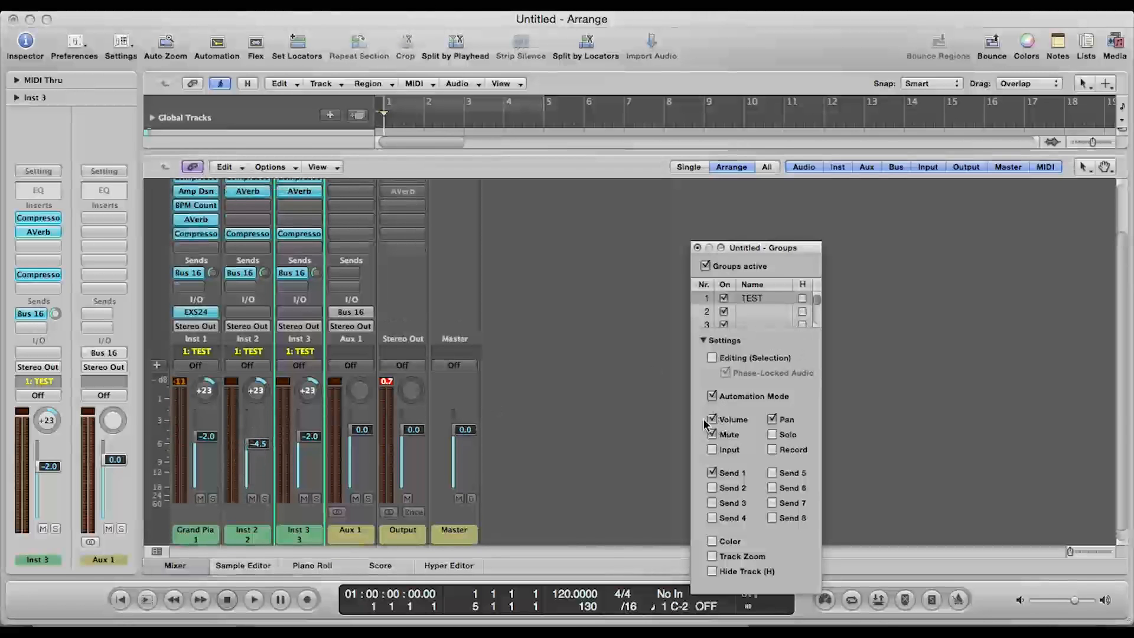
{"action": "left_click_drag", "start_coordinate": [255, 444], "coordinate": [256, 441]}
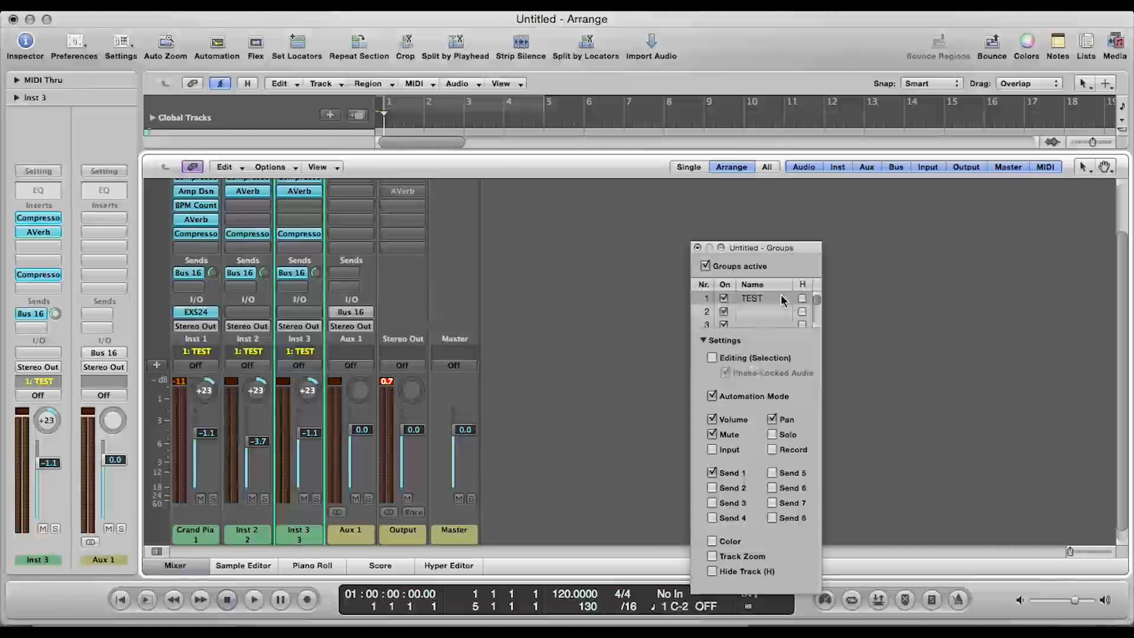
- Turn the TEST group off to pan Inst 2 to +12, reactivate it, pan Inst 2 to +11 and close the Groups window
{"action": "left_click", "coordinate": [723, 298]}
{"action": "left_click_drag", "start_coordinate": [255, 390], "coordinate": [258, 412]}
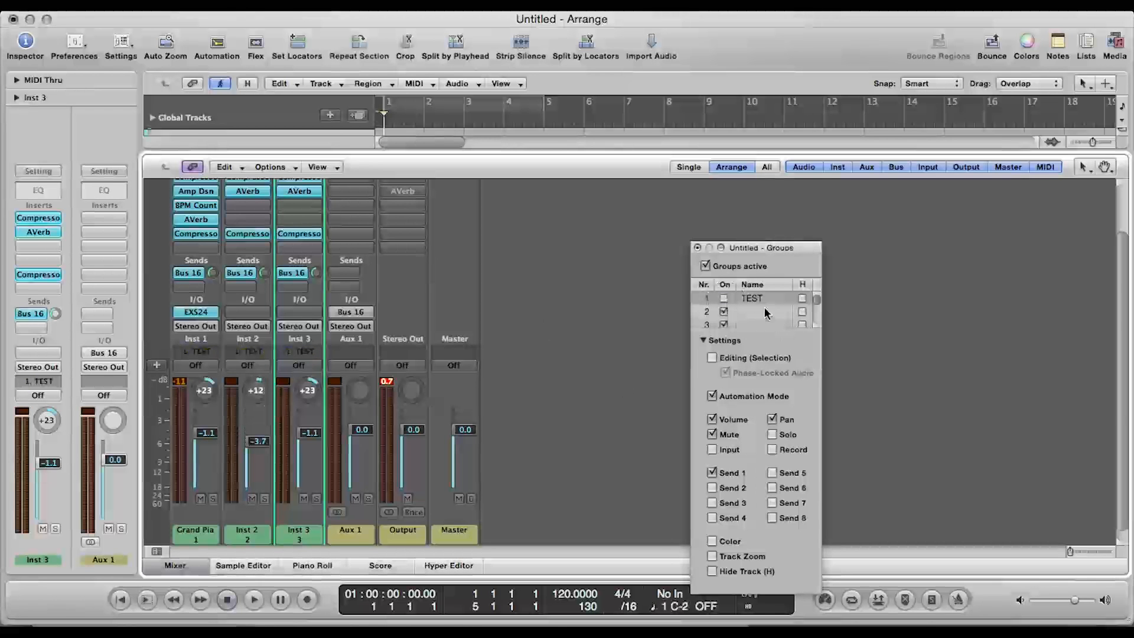
{"action": "left_click", "coordinate": [724, 298]}
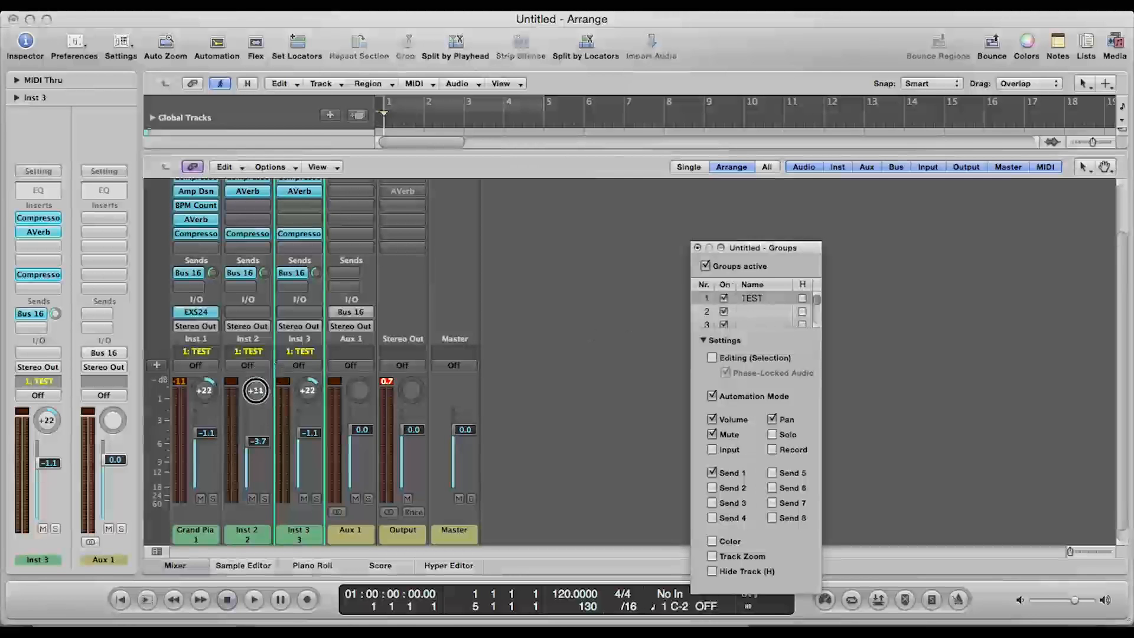
{"action": "left_click_drag", "start_coordinate": [254, 392], "coordinate": [255, 393]}
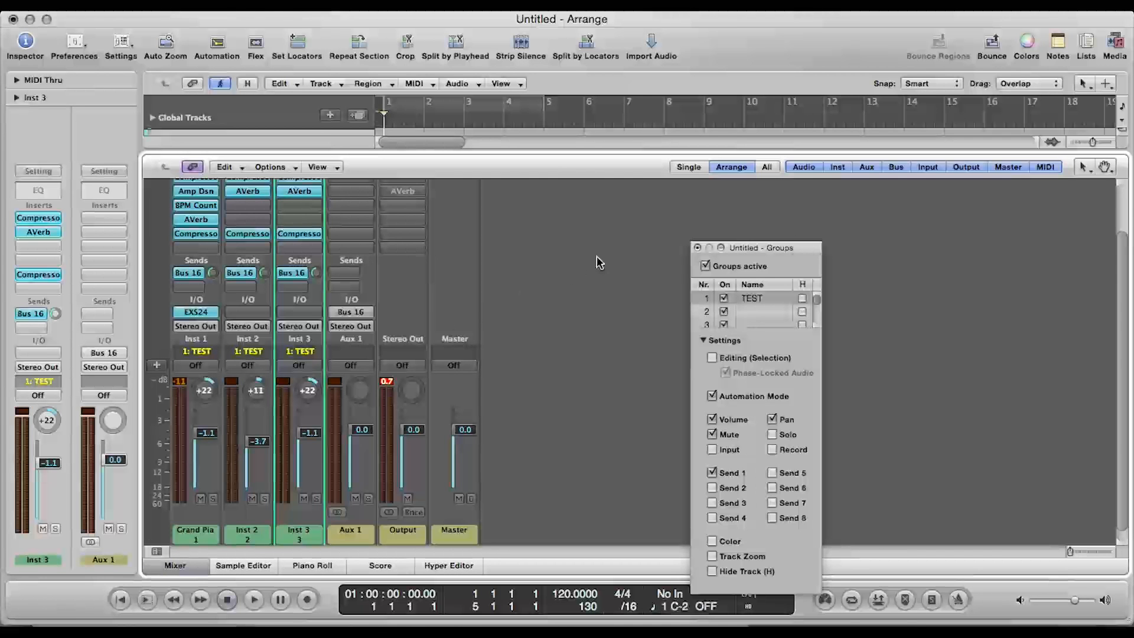
{"action": "left_click", "coordinate": [698, 248]}
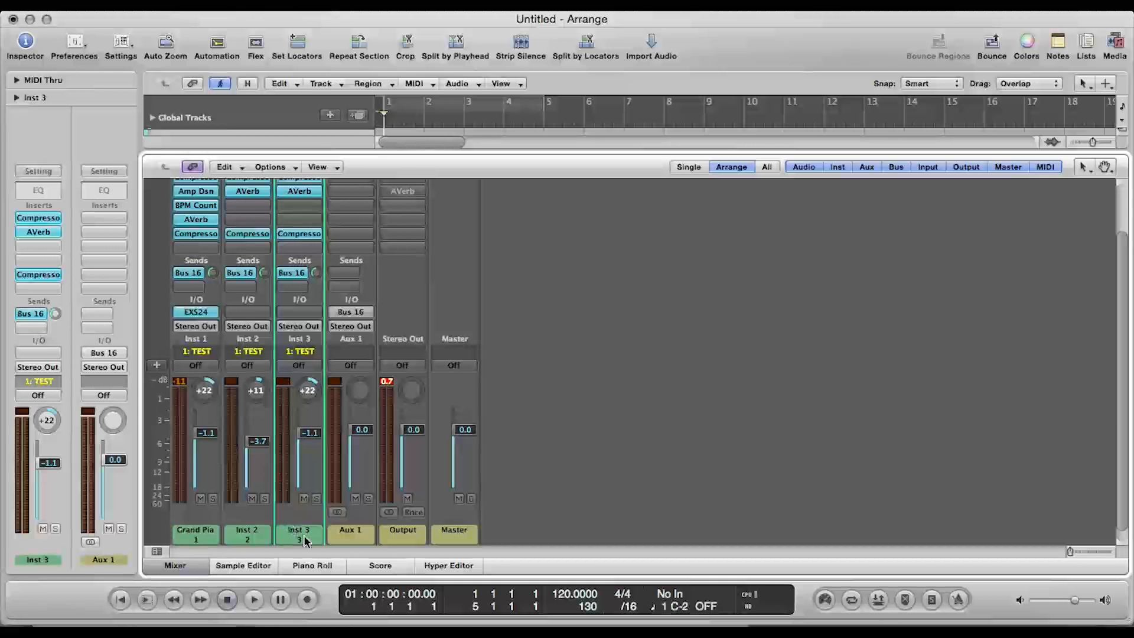
- Select the Grand Piano, Inst 2 and Inst 3 channels and switch their mute on and off
{"action": "left_click_drag", "start_coordinate": [311, 539], "coordinate": [165, 536]}
{"action": "left_click", "coordinate": [200, 499]}
{"action": "left_click", "coordinate": [201, 499]}
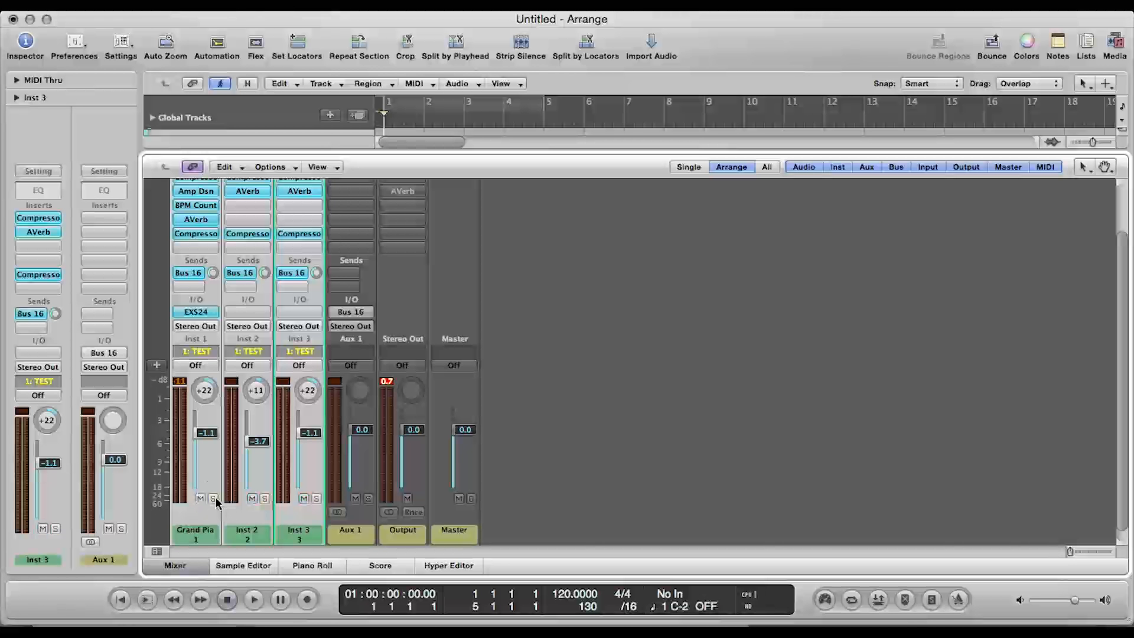
{"action": "scroll", "coordinate": [348, 464], "scroll_direction": "up", "scroll_amount": 3}
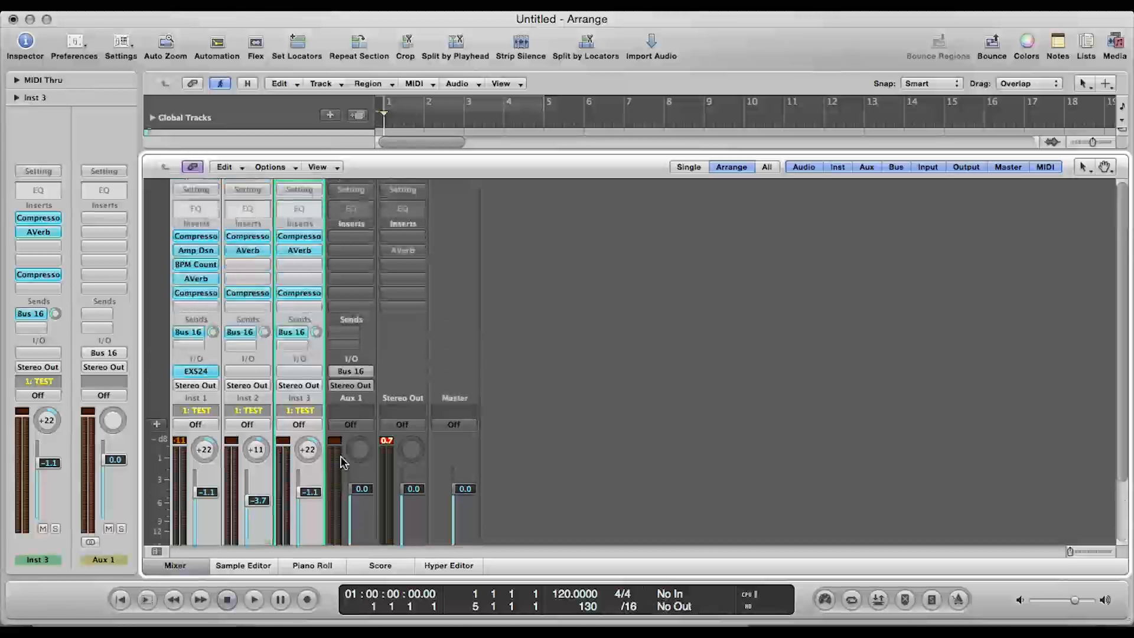
{"action": "left_click", "coordinate": [314, 542]}
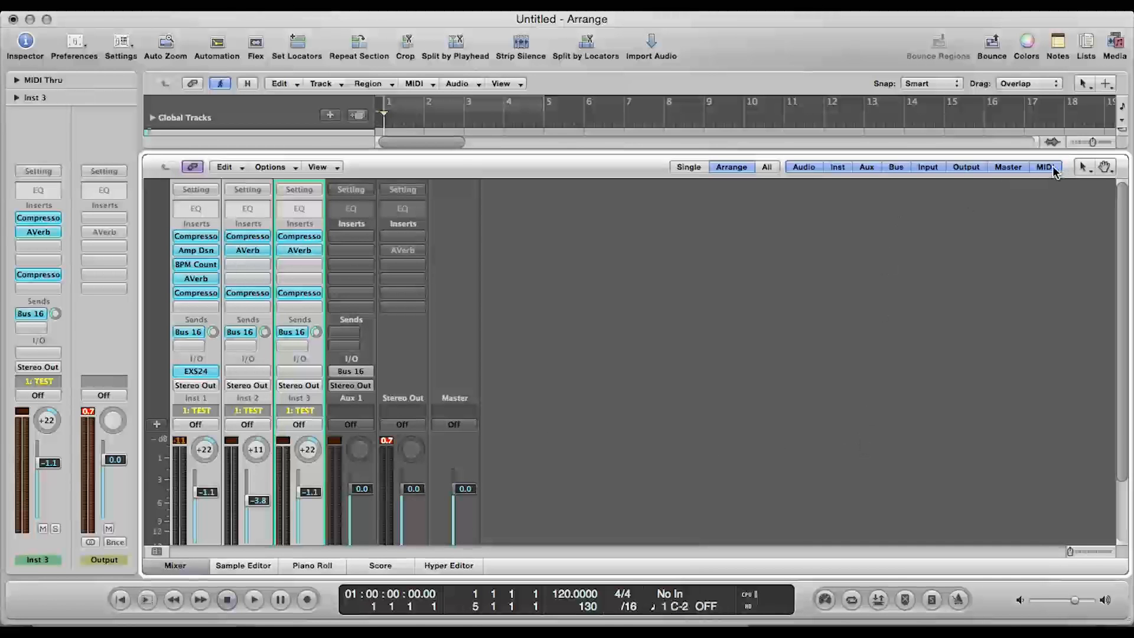
- Hide the MIDI, Master, Output, Input, Aux, Bus and Inst channel types in the mixer
{"action": "left_click", "coordinate": [1046, 168]}
{"action": "left_click", "coordinate": [1007, 168]}
{"action": "left_click", "coordinate": [966, 168]}
{"action": "left_click", "coordinate": [928, 168]}
{"action": "left_click", "coordinate": [867, 167]}
{"action": "left_click", "coordinate": [896, 167]}
{"action": "left_click", "coordinate": [838, 167]}
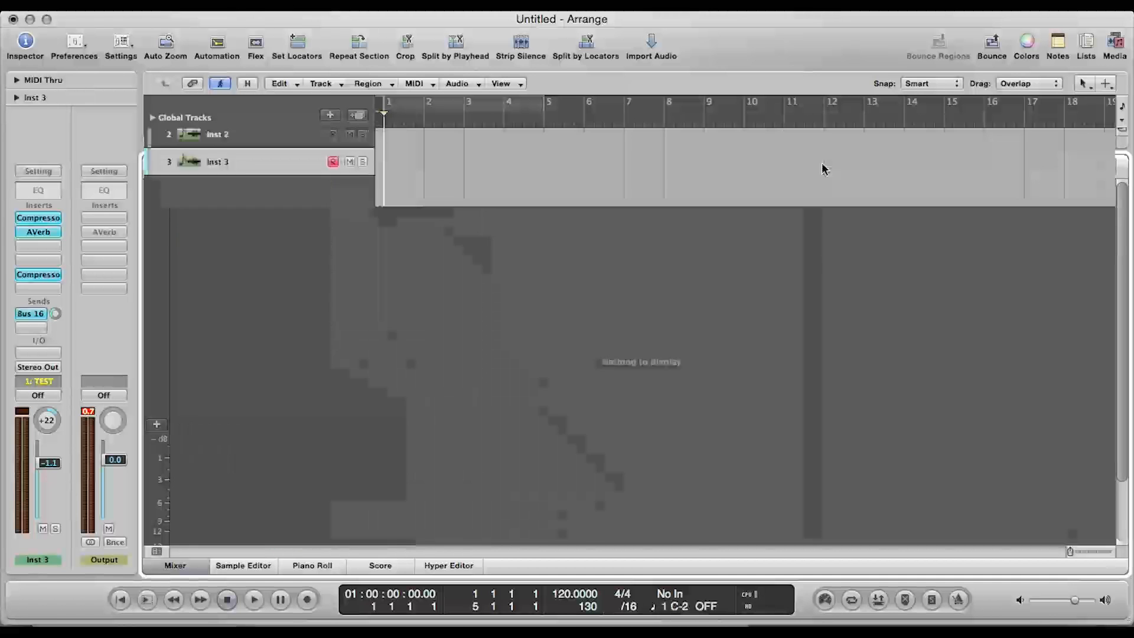
- Show the Inst, Aux, Bus, Input, Output, Master and MIDI channel types in the mixer again
{"action": "left_click", "coordinate": [837, 486]}
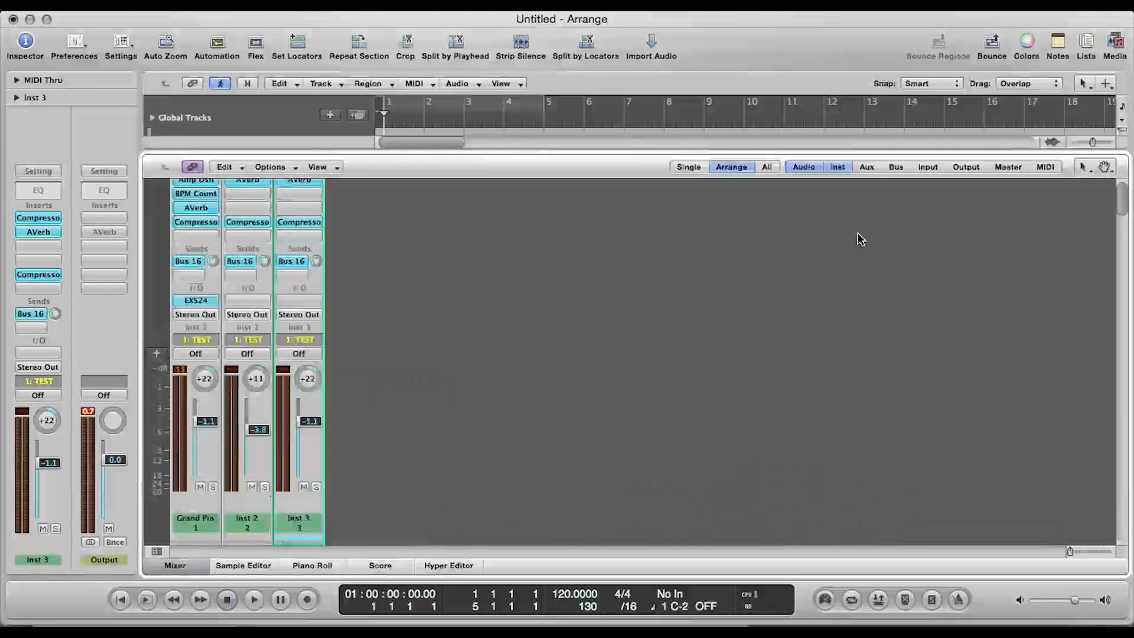
{"action": "left_click", "coordinate": [866, 171]}
{"action": "left_click", "coordinate": [896, 167]}
{"action": "left_click", "coordinate": [927, 167]}
{"action": "left_click", "coordinate": [966, 167]}
{"action": "left_click", "coordinate": [1007, 167]}
{"action": "left_click", "coordinate": [1045, 168]}
- Switch the mixer between the All and Arrange channel views twice, ending on Arrange
{"action": "left_click", "coordinate": [770, 168]}
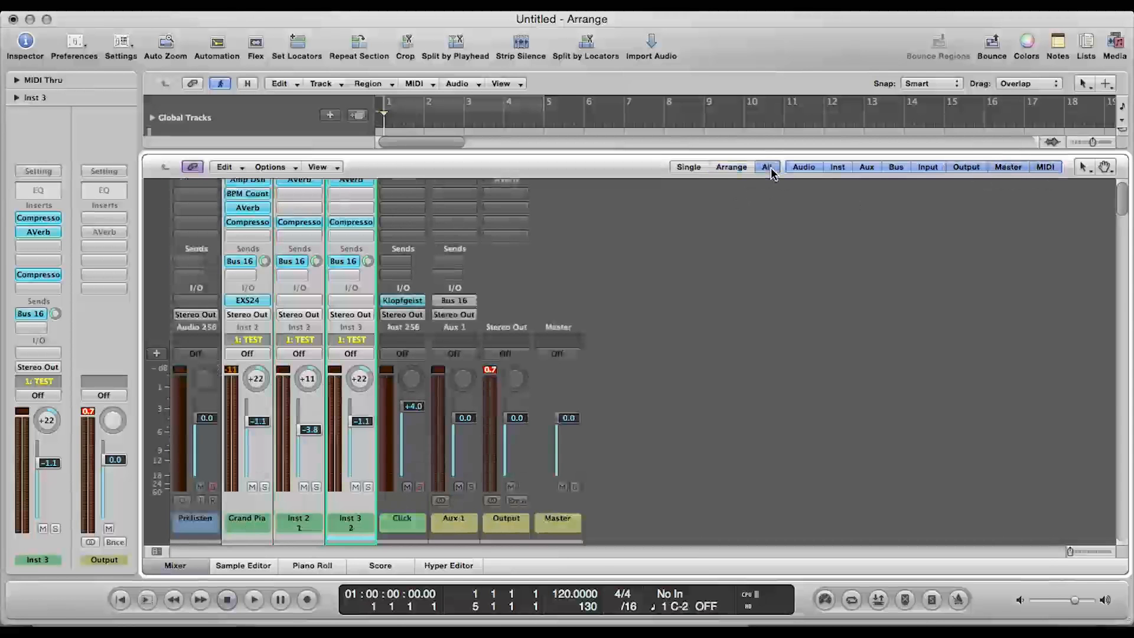
{"action": "left_click", "coordinate": [736, 170]}
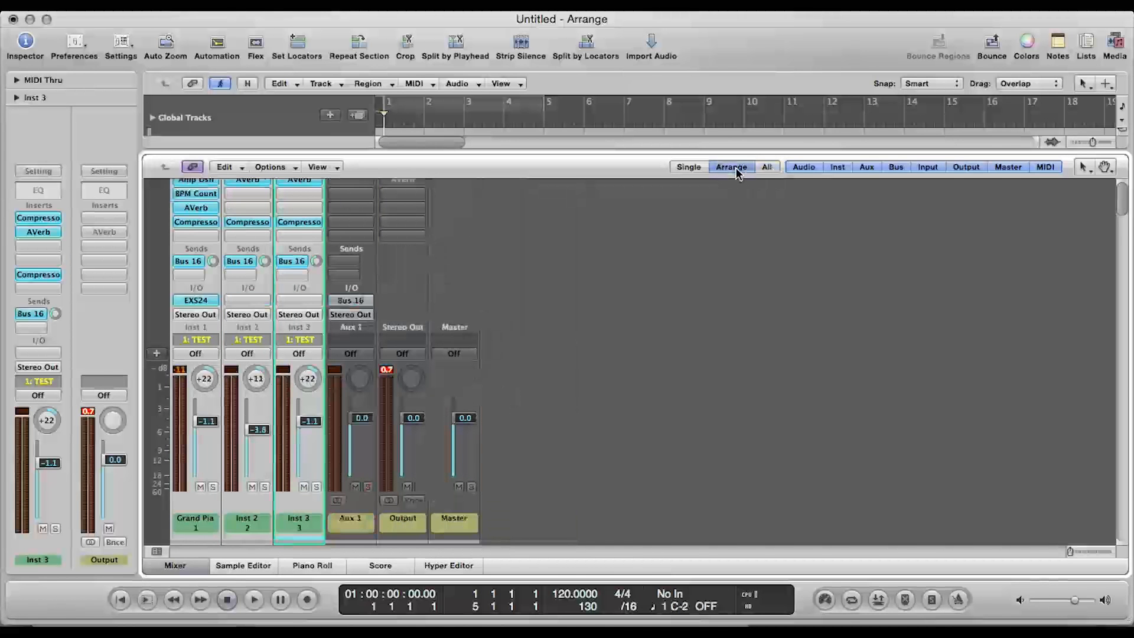
{"action": "left_click", "coordinate": [766, 168]}
{"action": "left_click", "coordinate": [731, 168]}
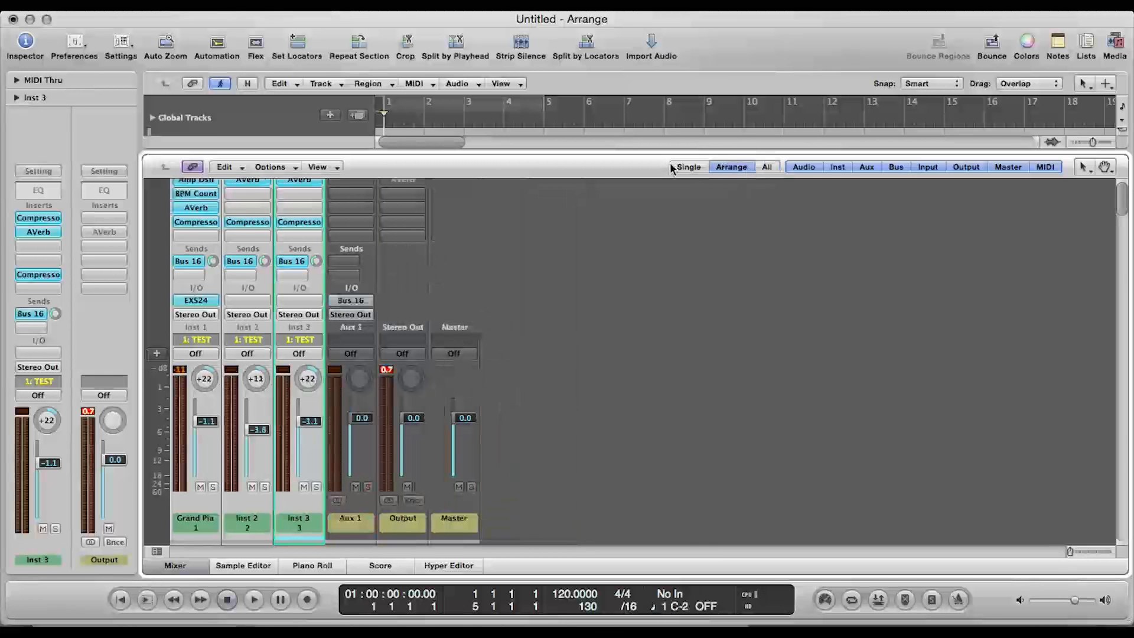